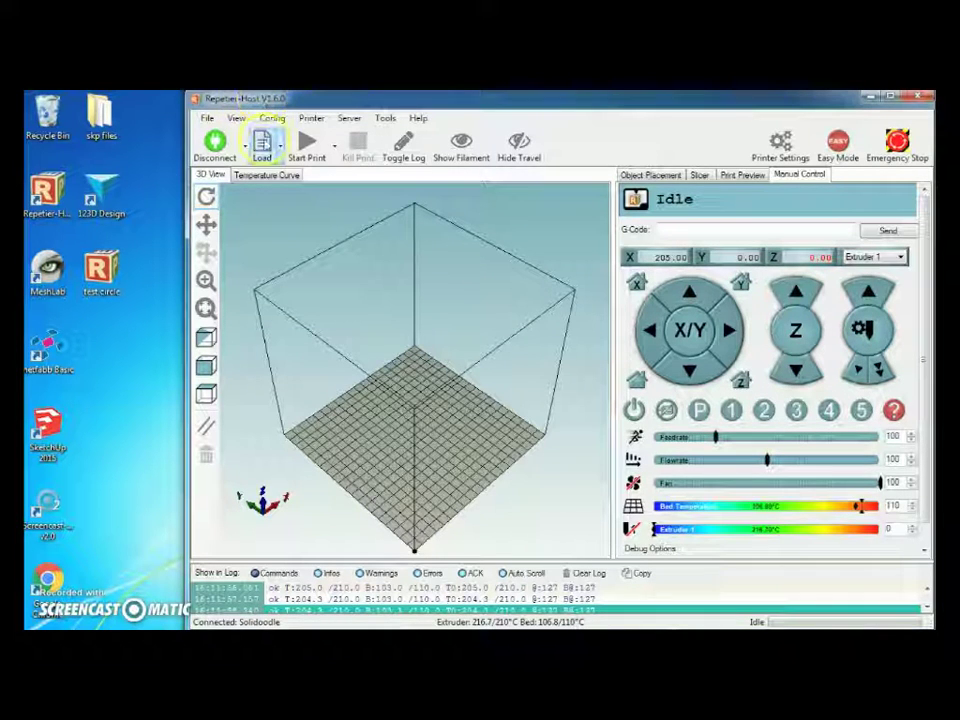
Load test circle.gcode in Repetier-Host and rotate the view to inspect the circle print path.
left_click_drag(367, 104, 323, 104)
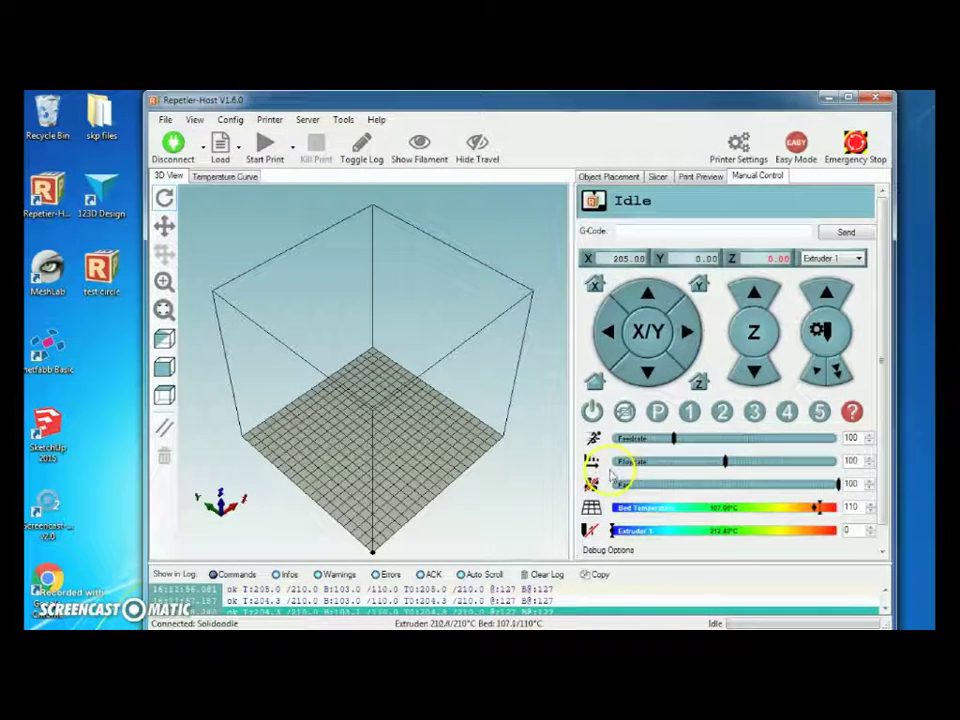
left_click_drag(459, 265, 413, 425)
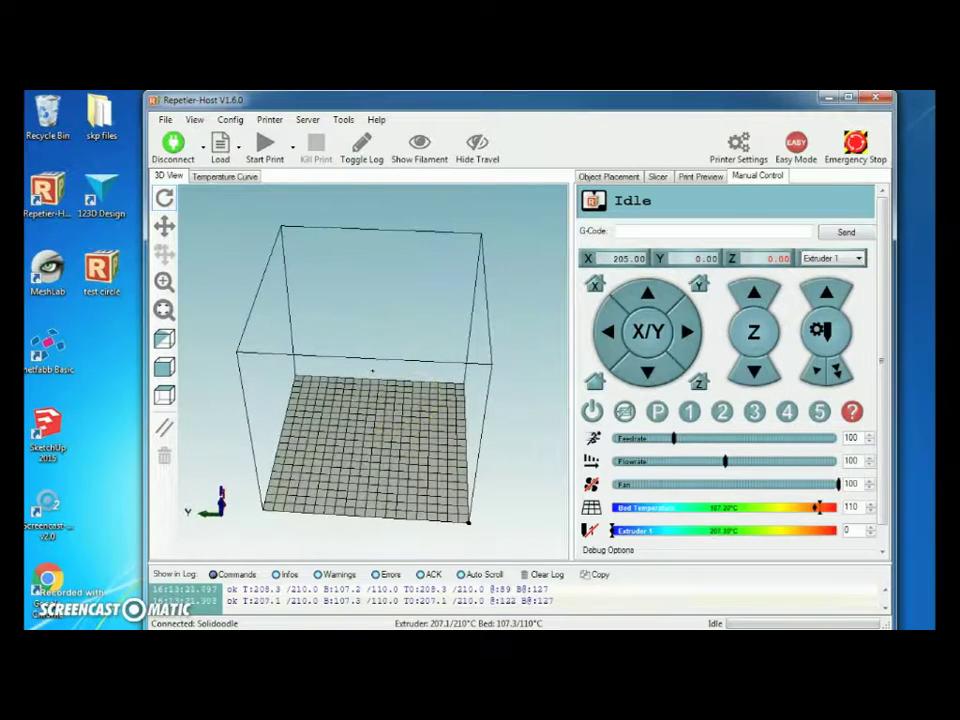
left_click(220, 145)
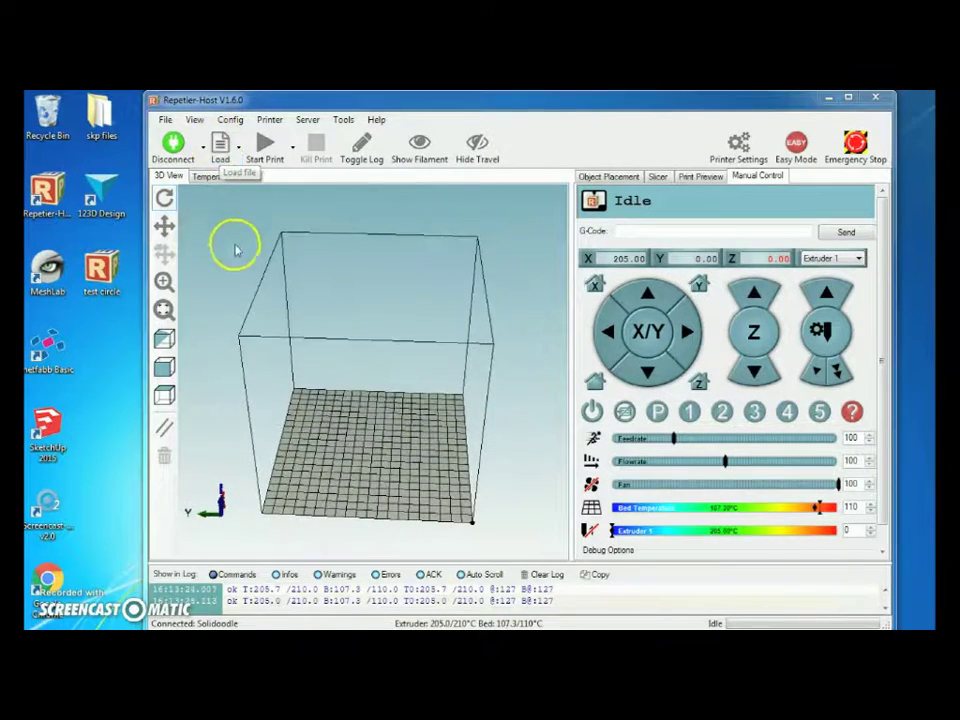
double_click(316, 228)
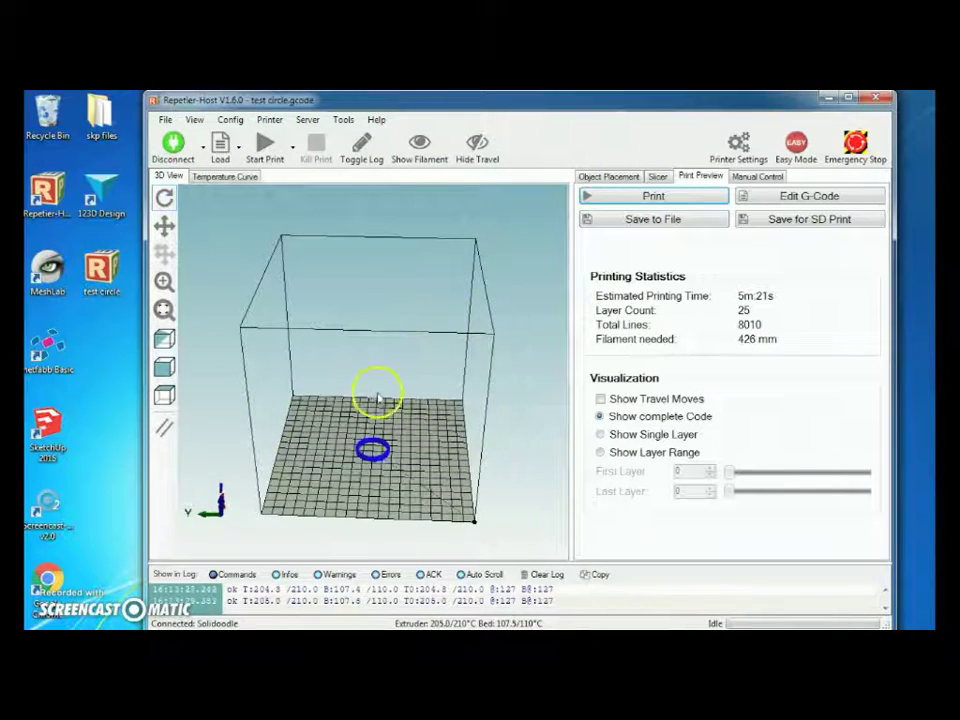
left_click_drag(392, 422, 490, 470)
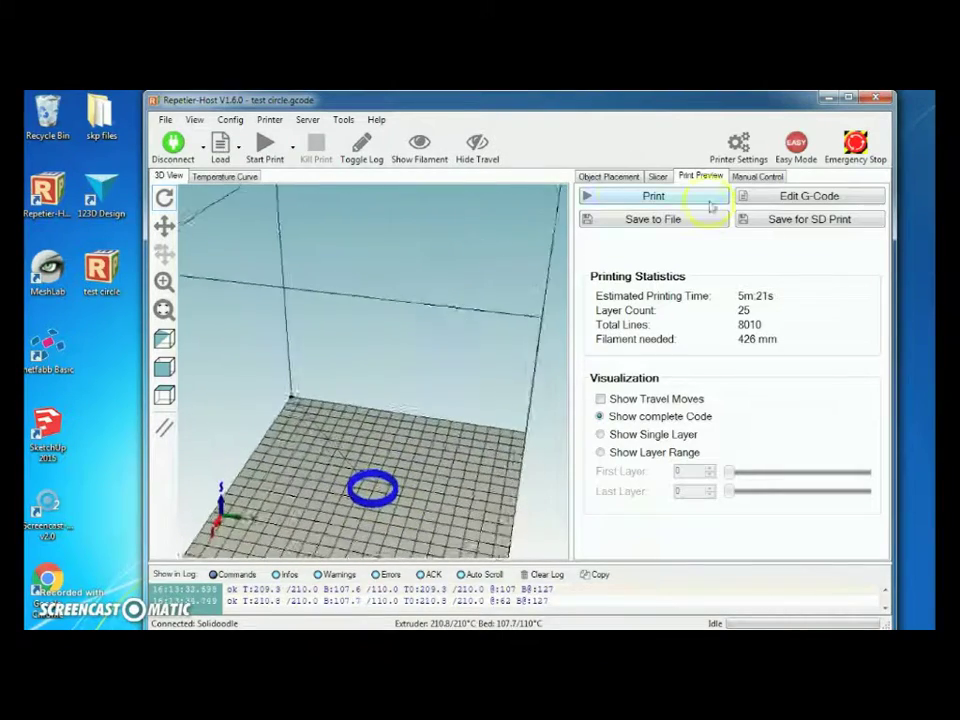
Review the Slicer and Object Placement panels, then return to Manual Control.
left_click(657, 176)
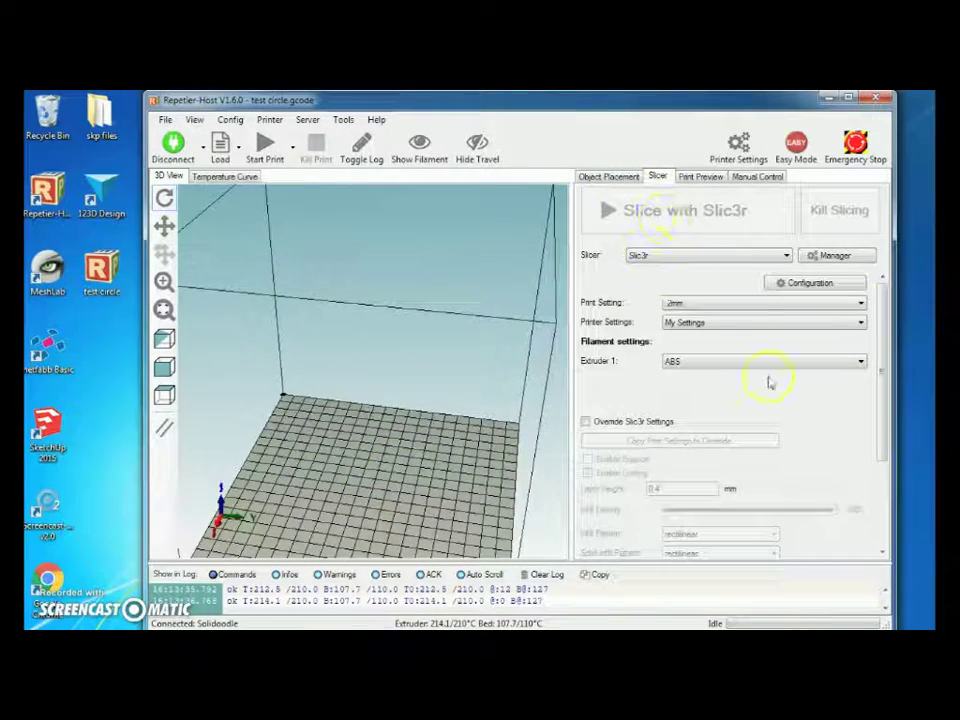
left_click(608, 178)
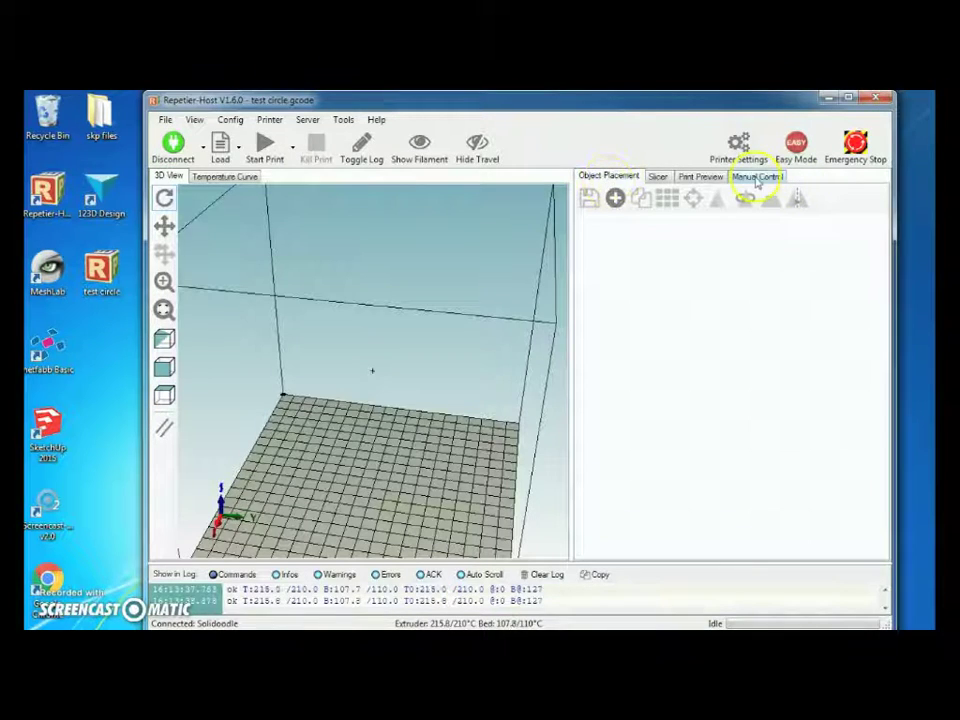
left_click(757, 177)
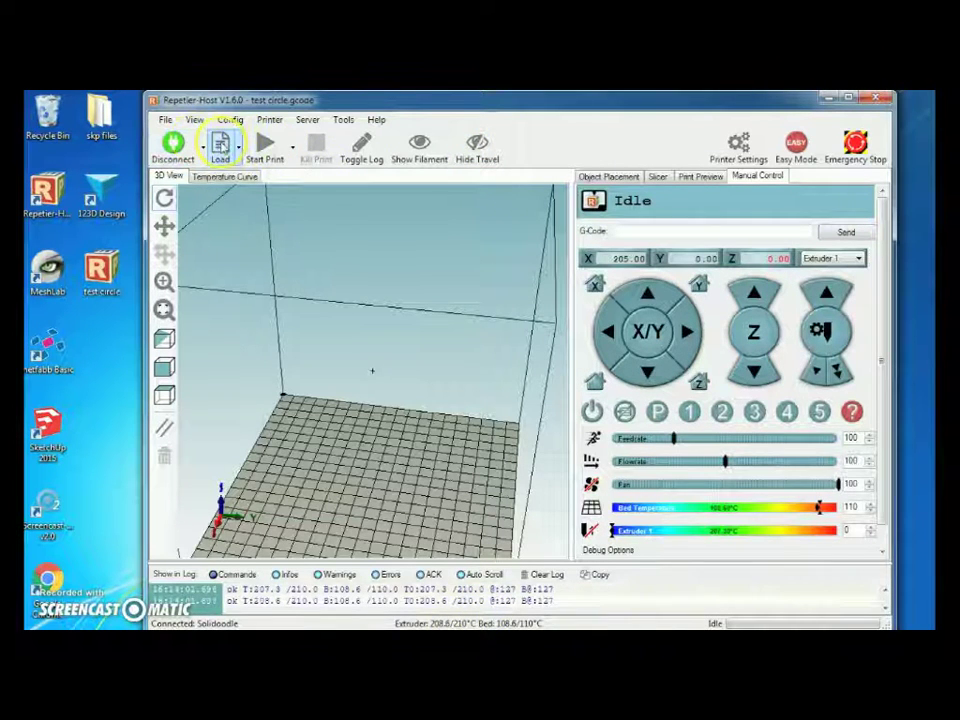
Start the local Repetier-Server and open its localhost:3344 sign-in page in the browser.
left_click(305, 121)
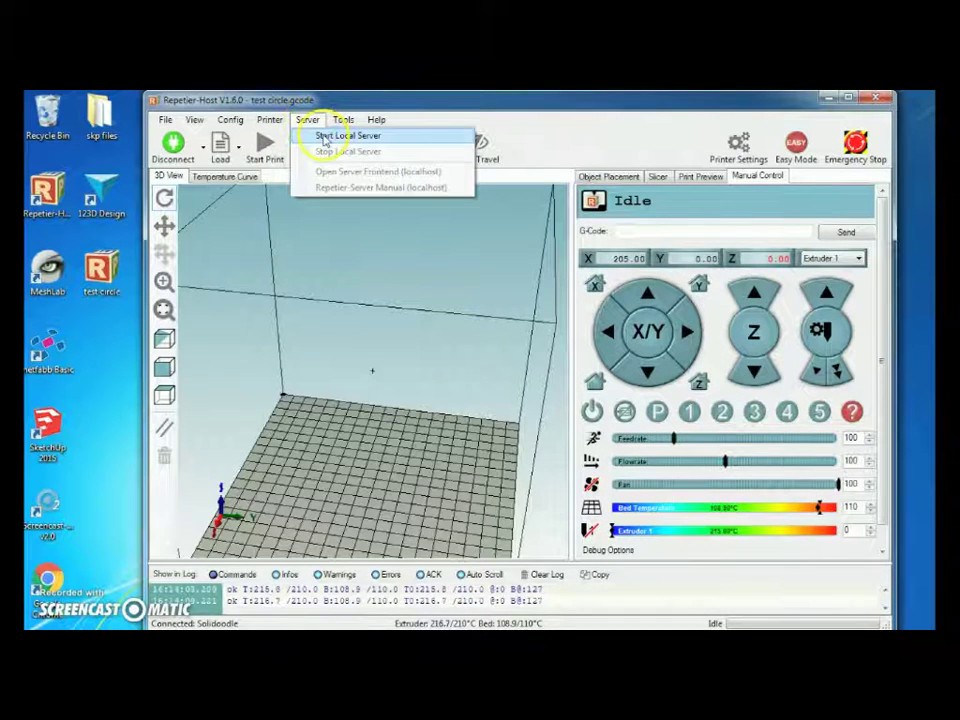
left_click(330, 136)
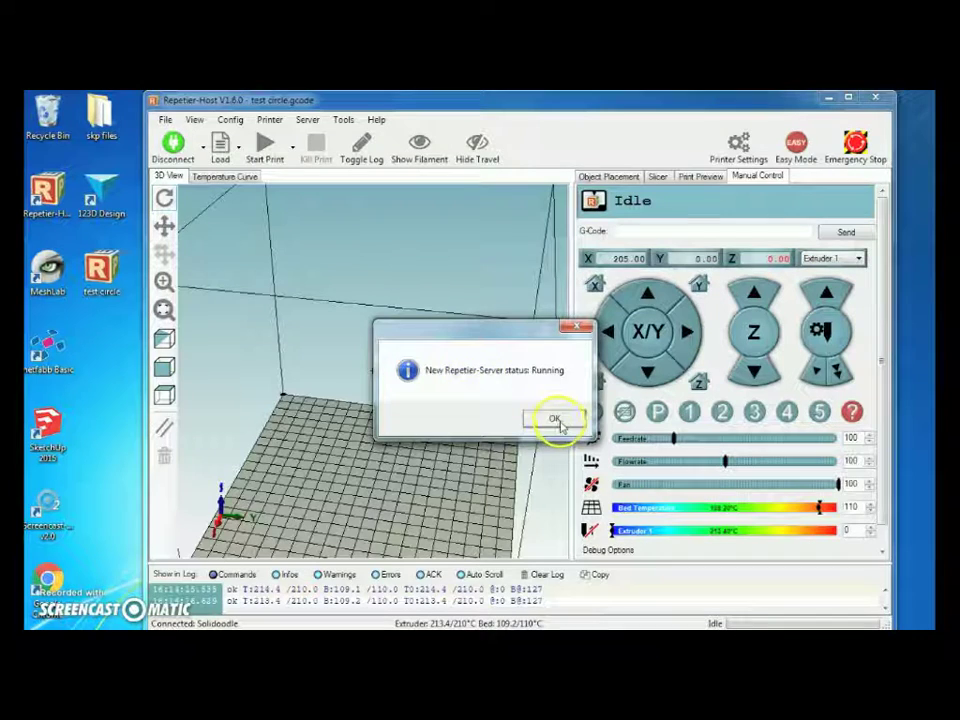
left_click(556, 419)
left_click(298, 121)
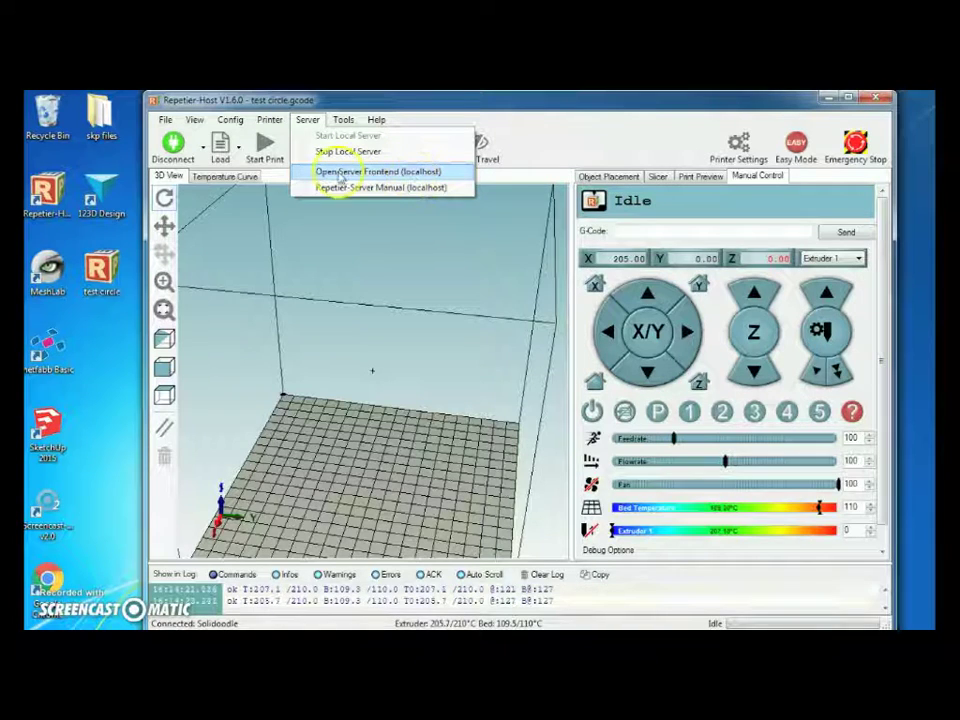
left_click(388, 172)
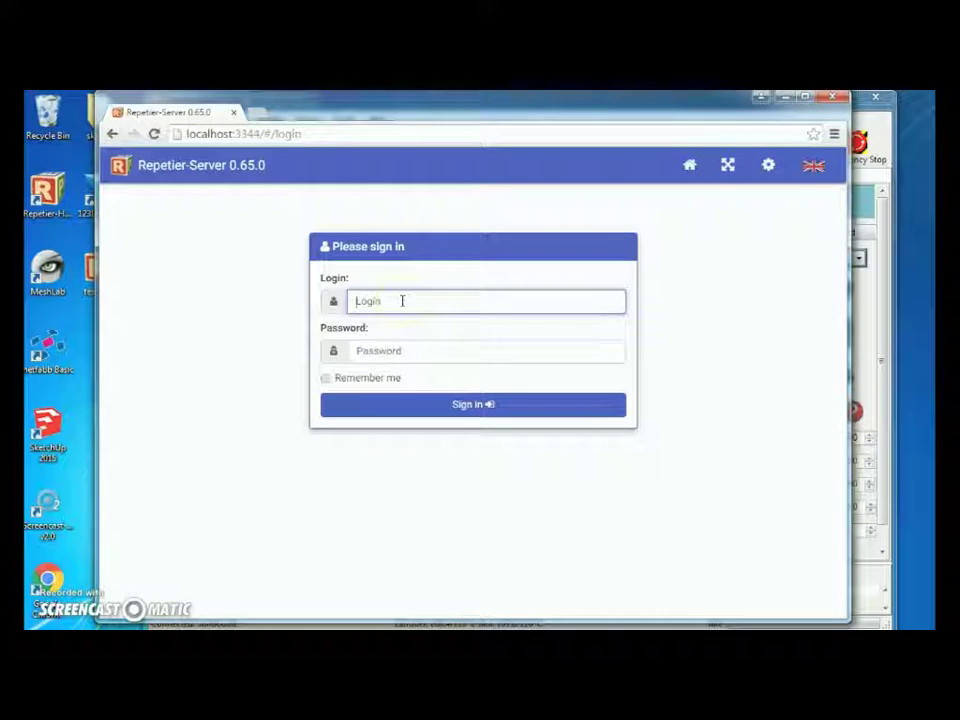
Enter the login name and account password to sign in to the Dashboard.
type("Karon")
key("BackSpace")
key("BackSpace")
key("BackSpace")
key("BackSpace")
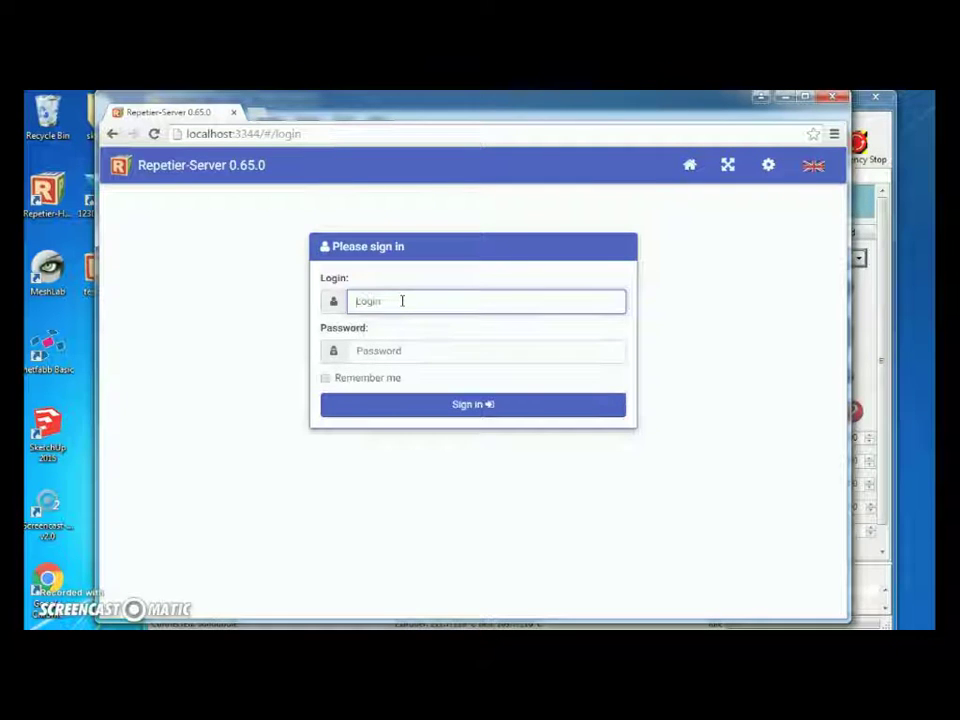
type("Karson")
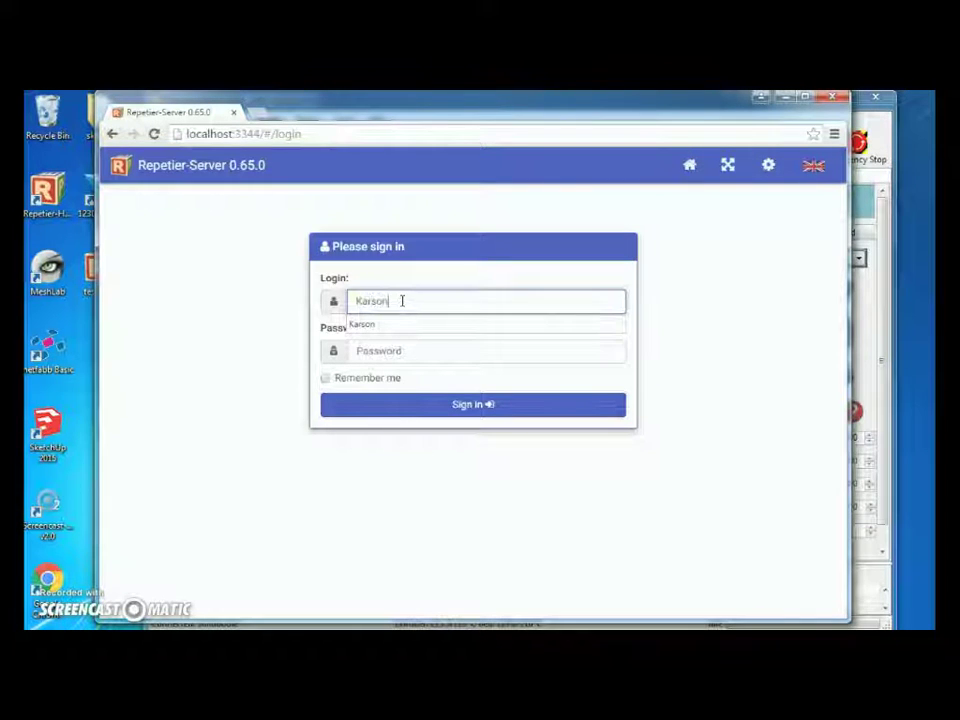
left_click(401, 352)
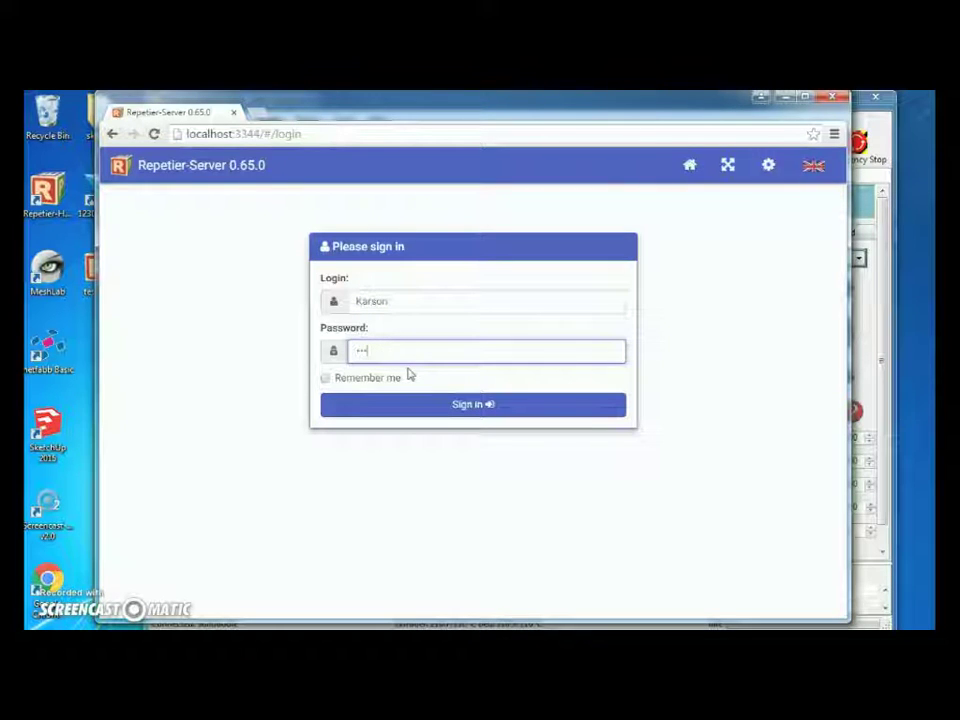
key("Return")
left_click(403, 350)
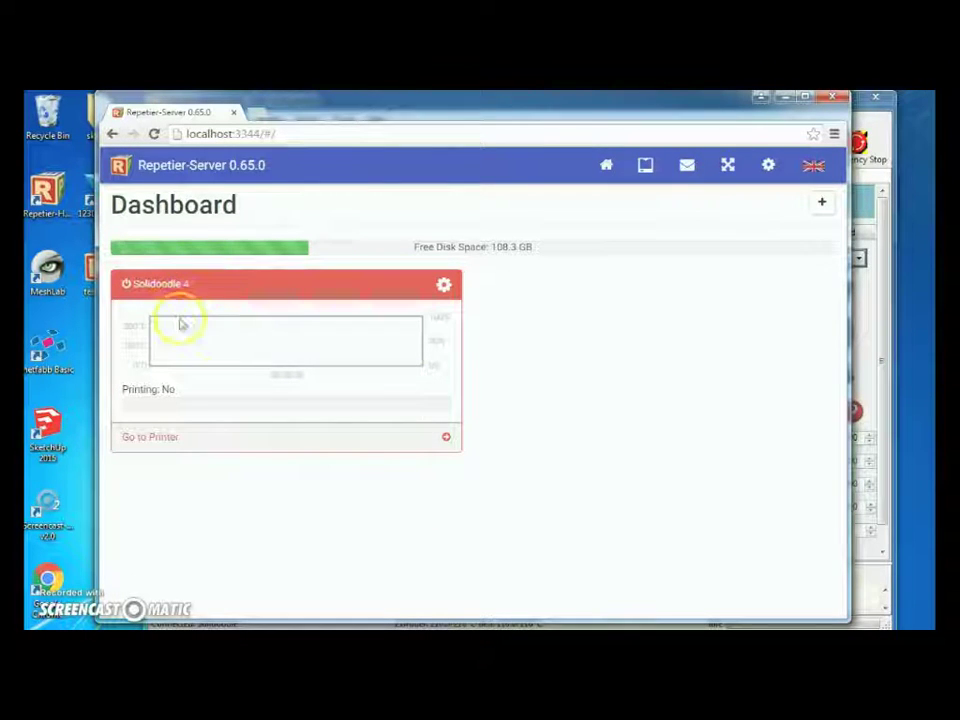
Add a new printer and name it 'solidoodle 4 test' in the configuration wizard.
left_click(826, 206)
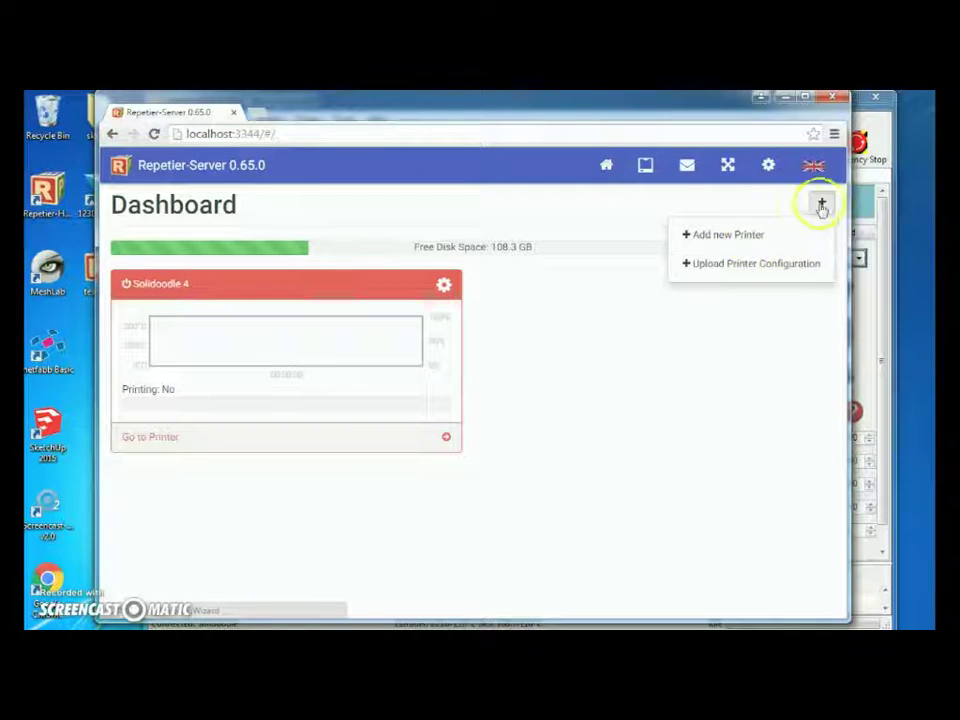
left_click(717, 237)
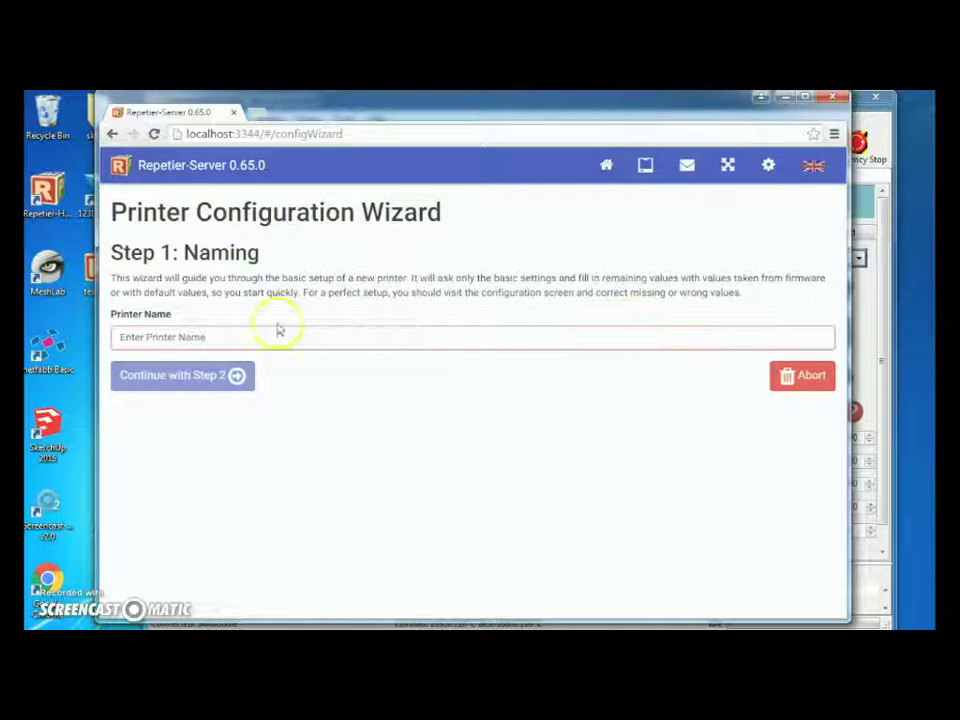
left_click(382, 330)
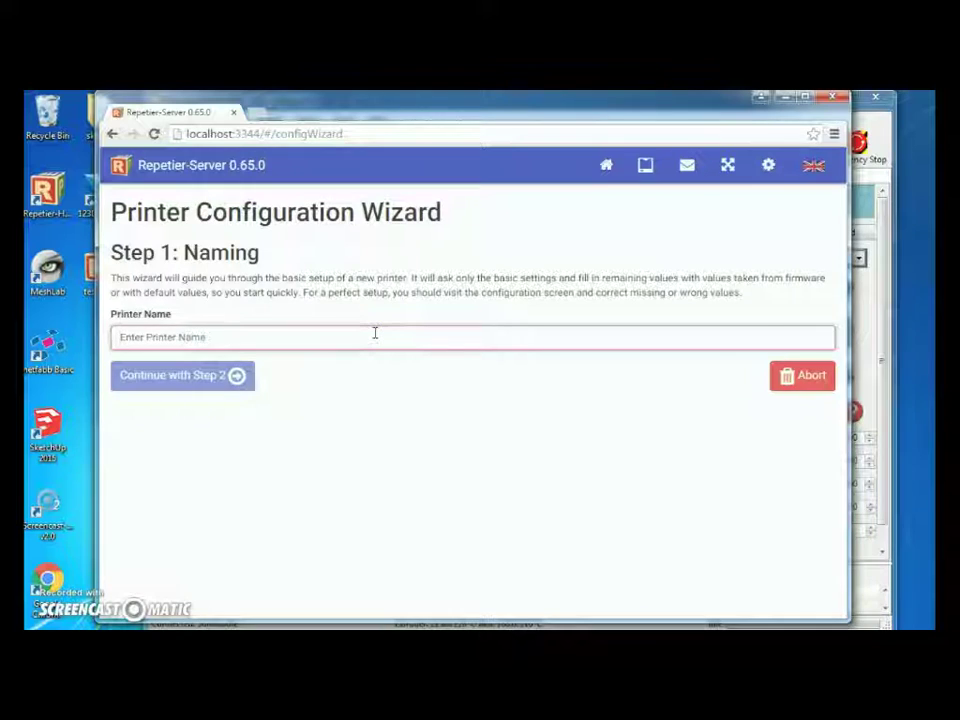
type("solidoodle 4")
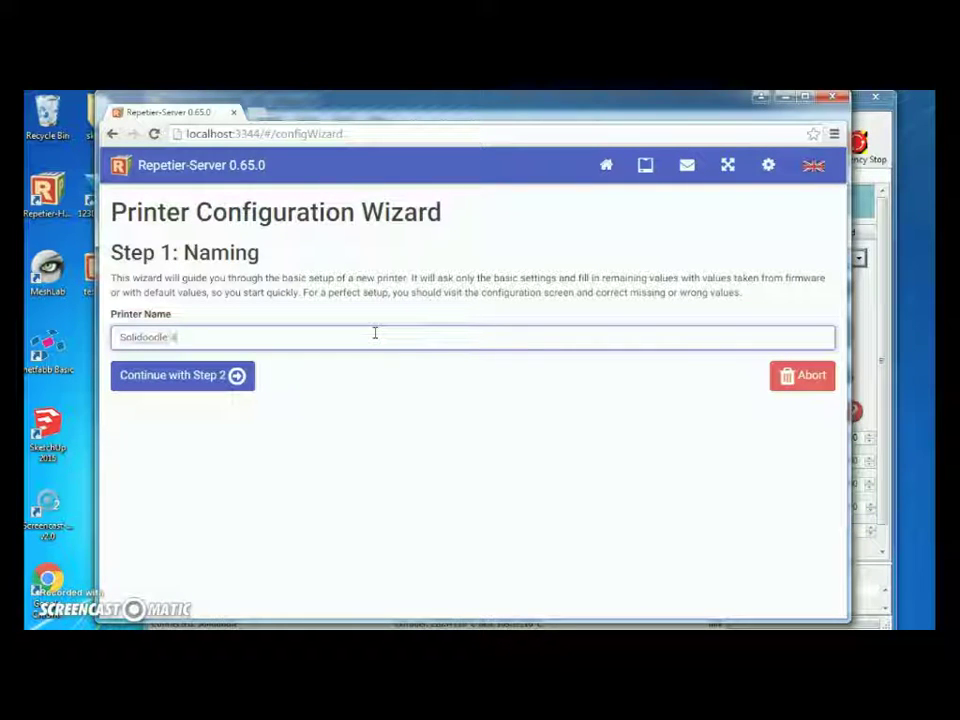
type(" test")
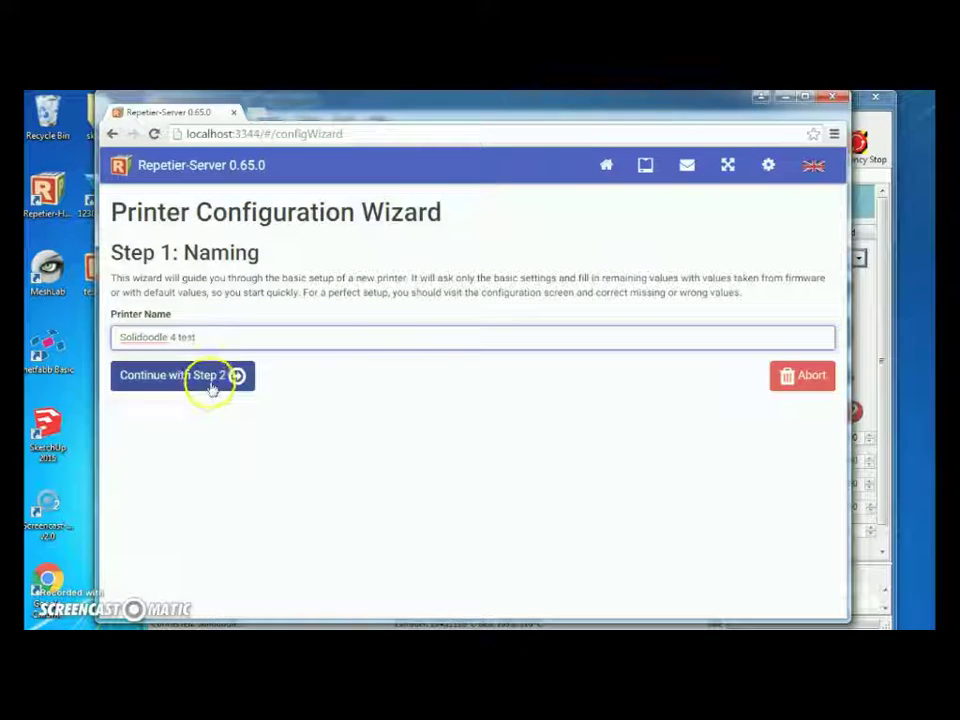
Set the printer firmware to Marlin on port COM3.
left_click(174, 377)
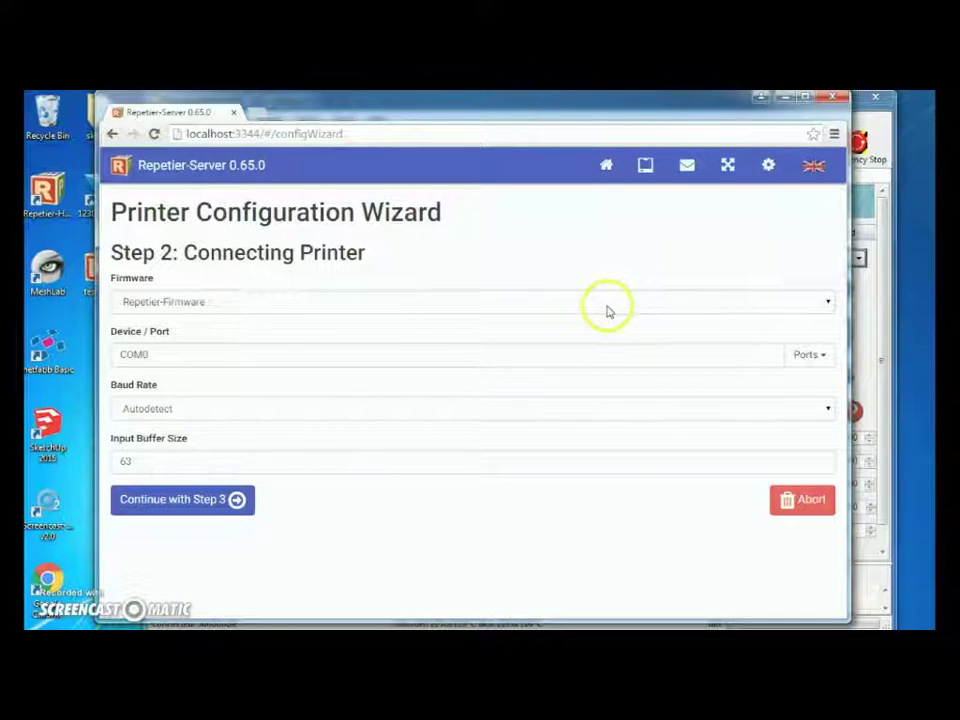
left_click(607, 302)
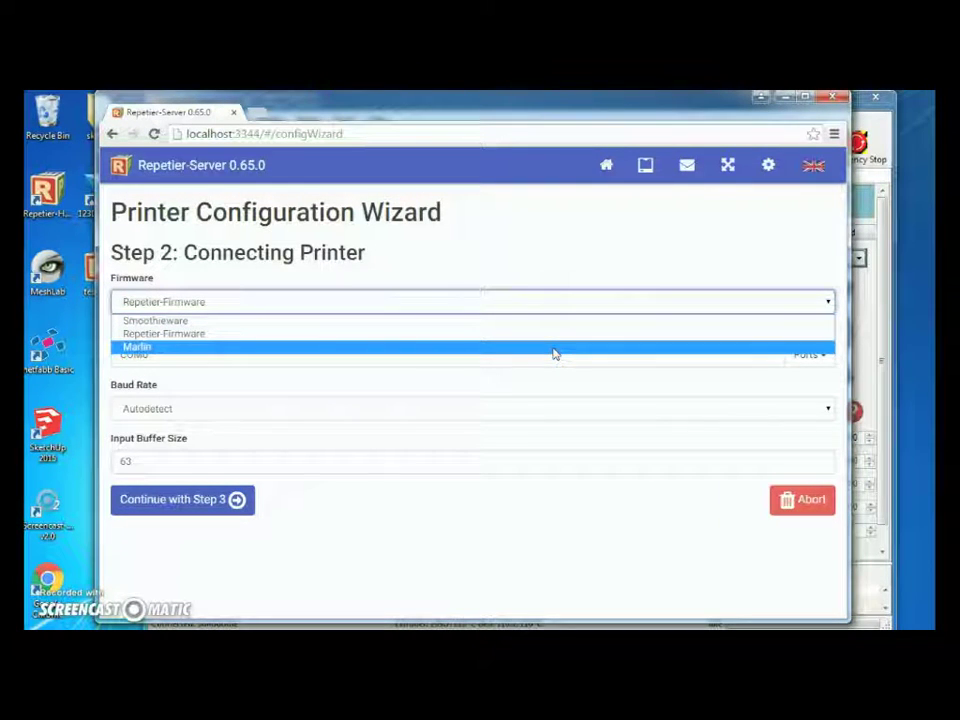
left_click(554, 349)
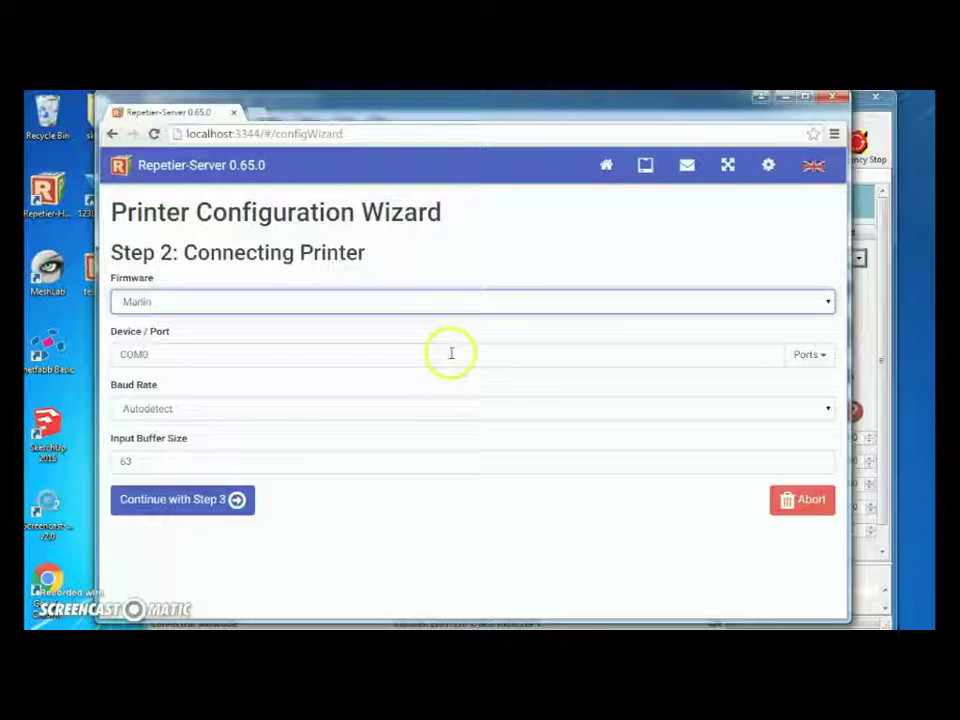
left_click(818, 357)
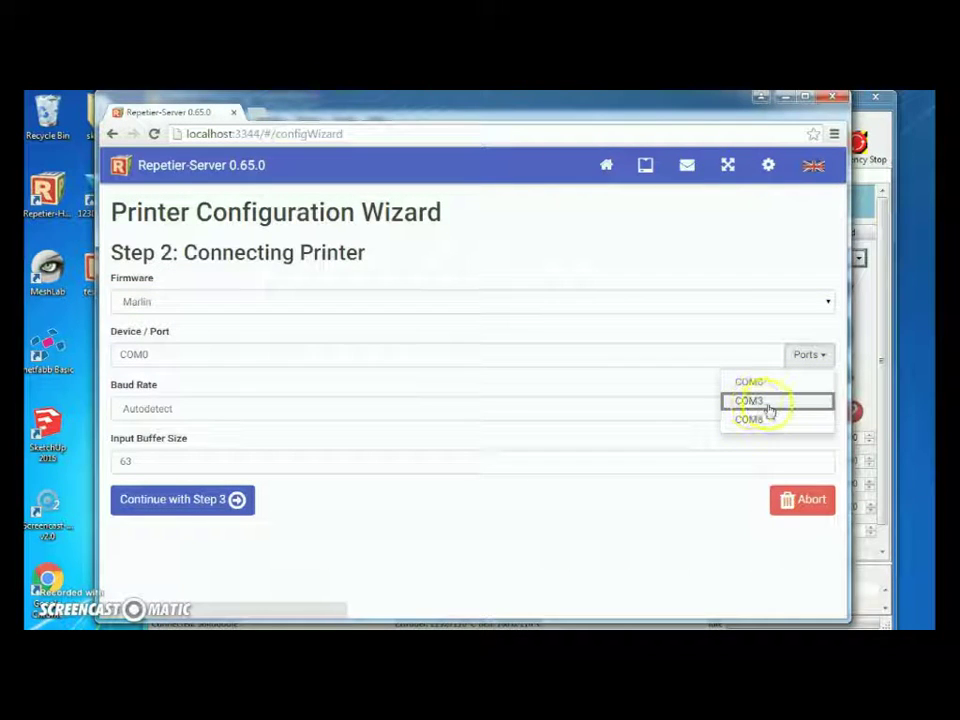
left_click(768, 402)
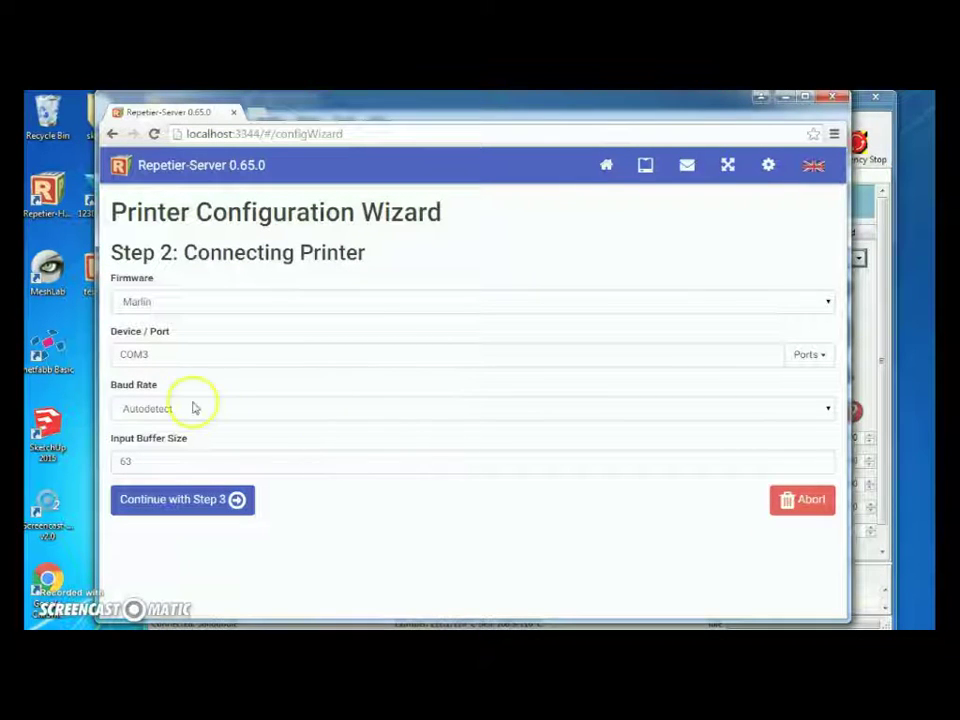
Set 250000 baud and input buffer size 66, then attempt the connection.
left_click(829, 410)
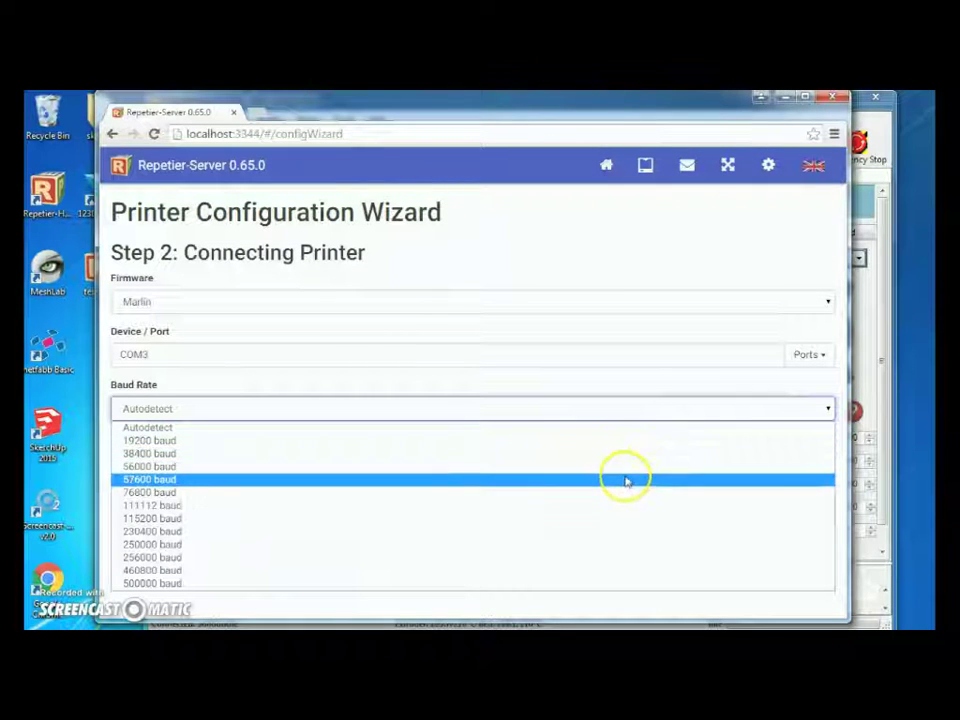
left_click(613, 552)
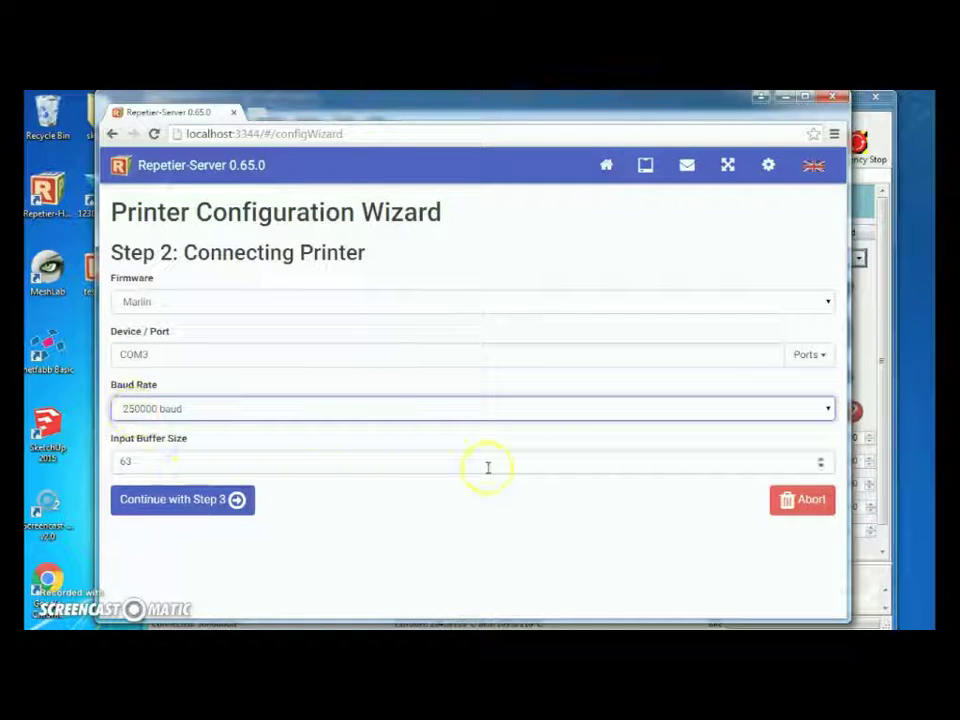
left_click(301, 468)
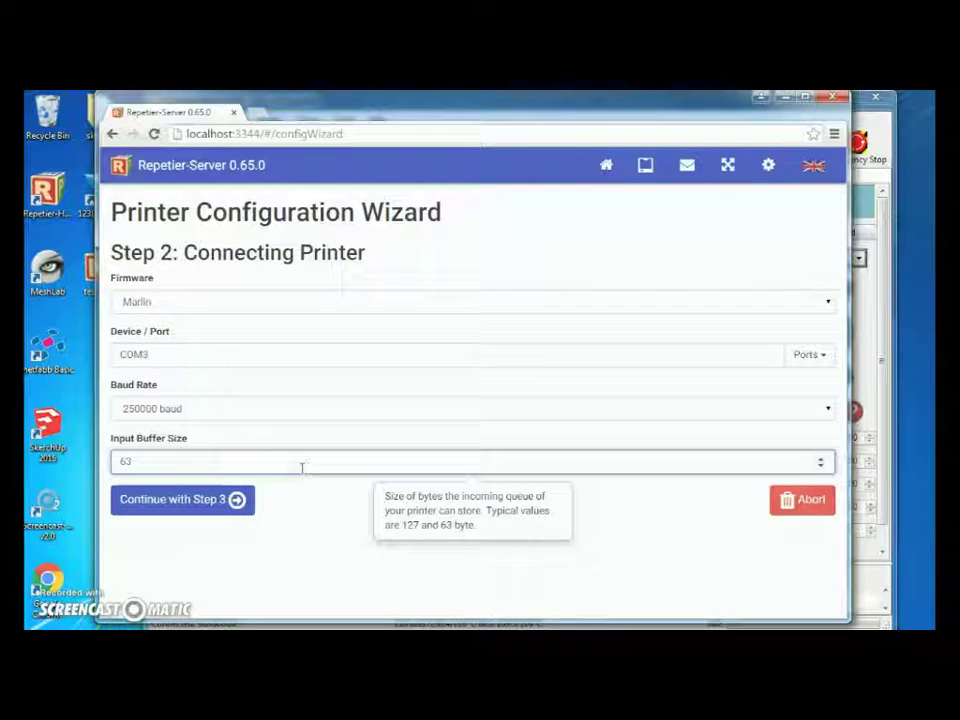
key("BackSpace")
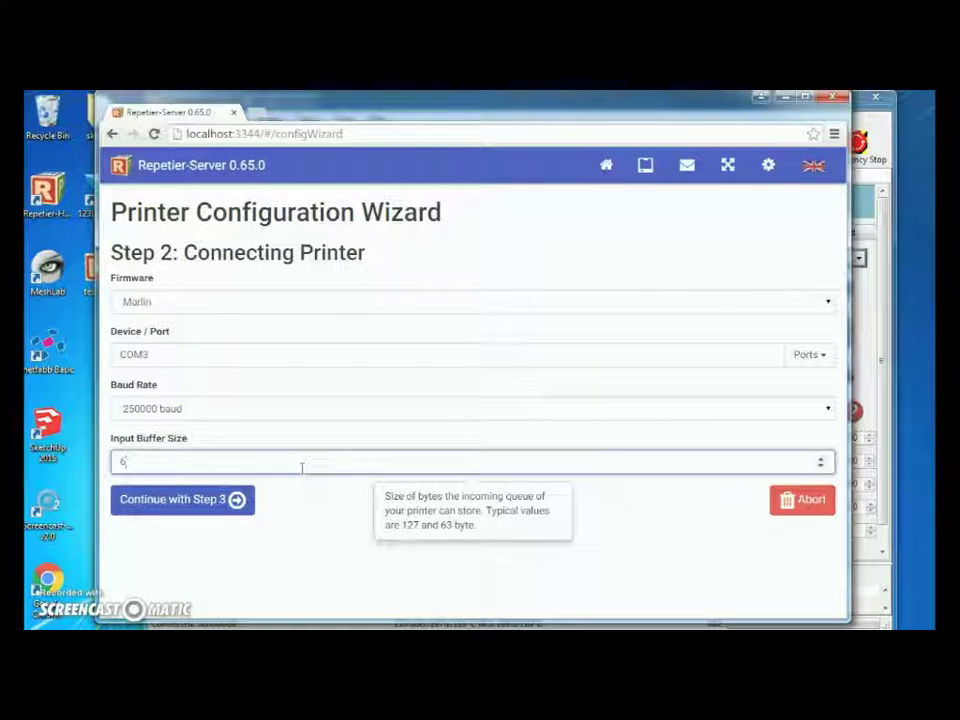
type("6")
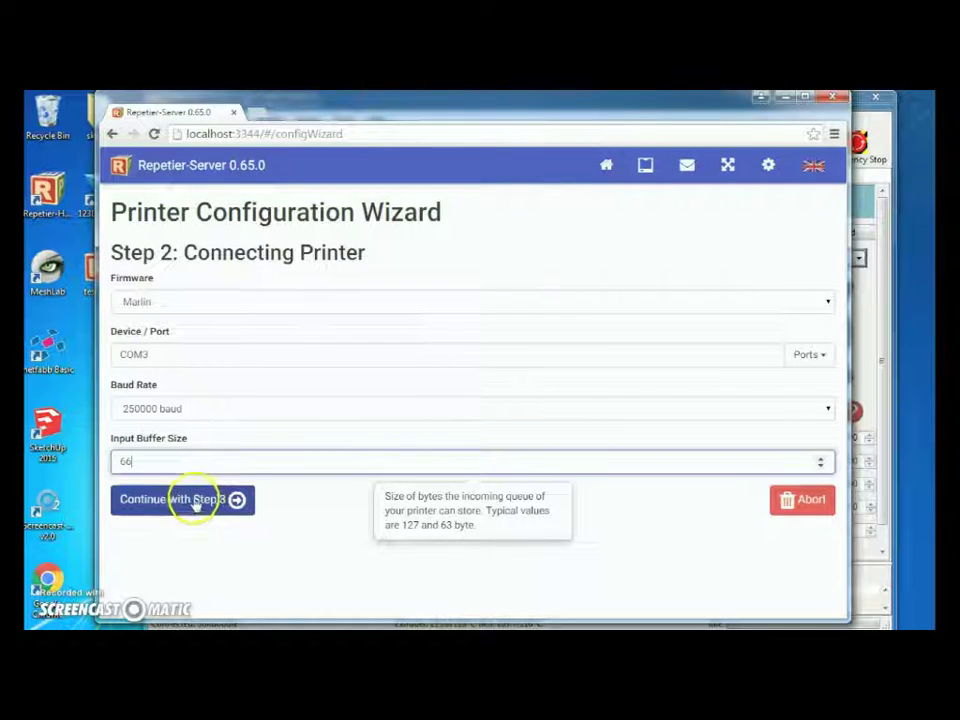
left_click(203, 506)
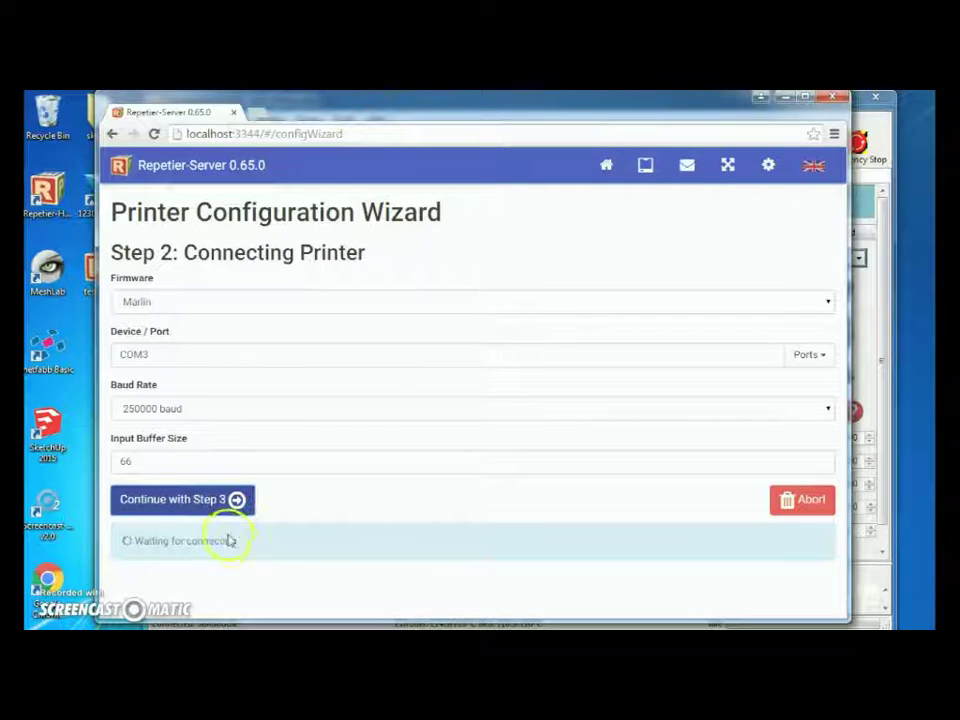
Disconnect Repetier-Host with heaters left on, then retry the connection in the wizard.
left_click(879, 311)
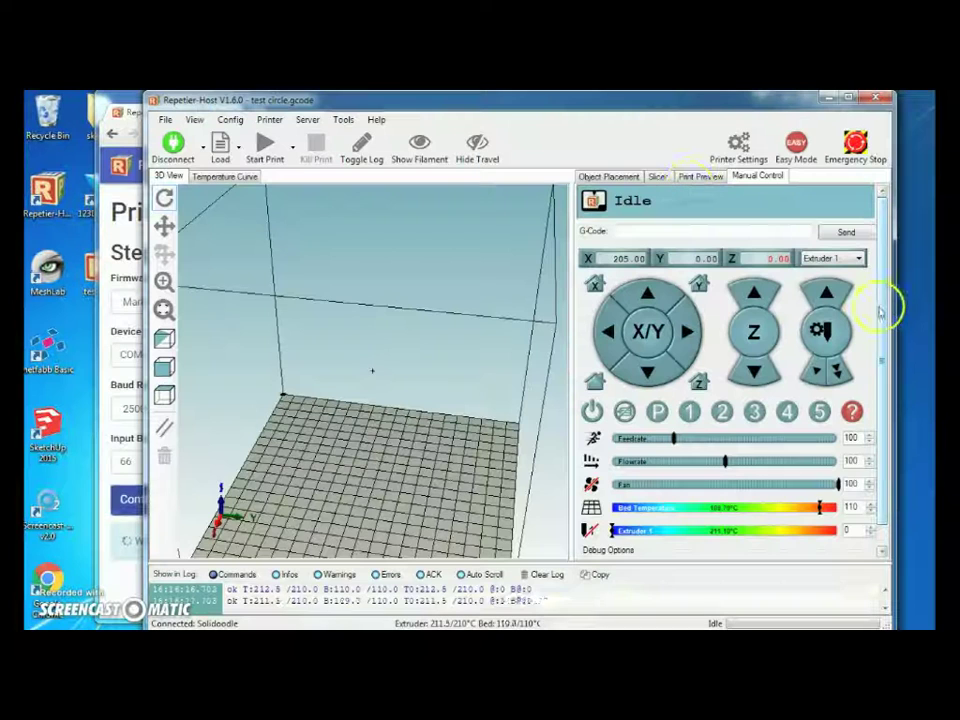
left_click(174, 146)
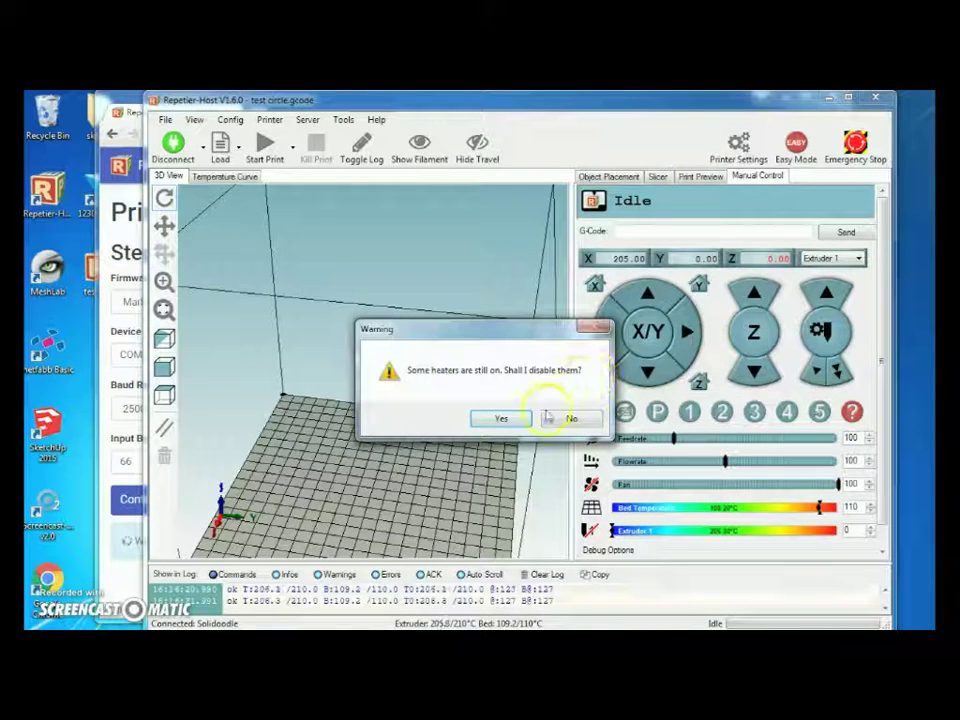
left_click(570, 420)
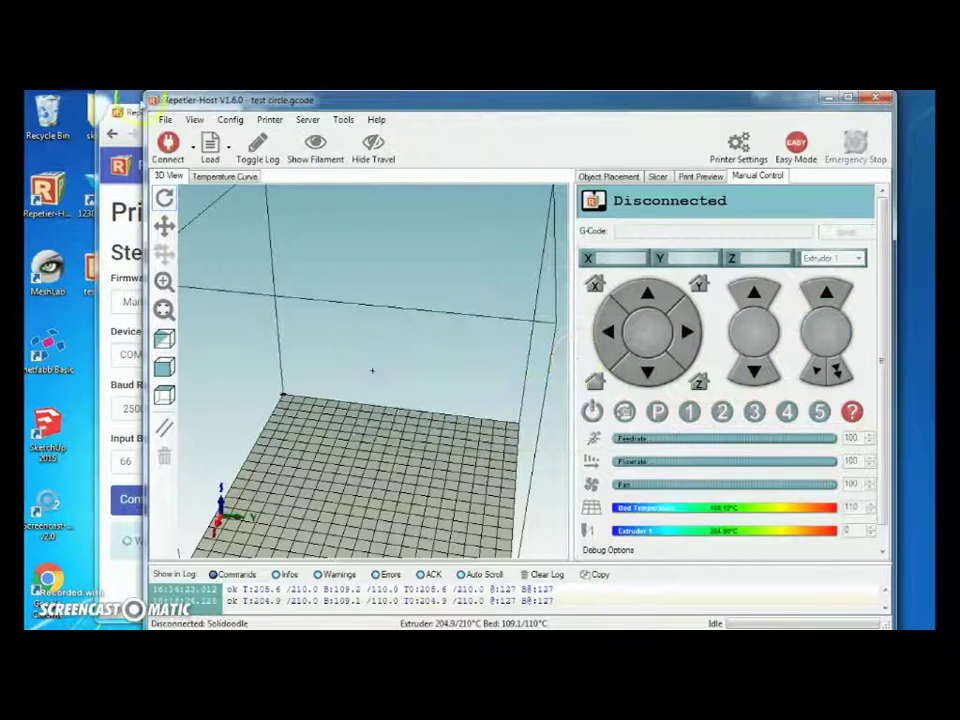
left_click(135, 185)
left_click(182, 499)
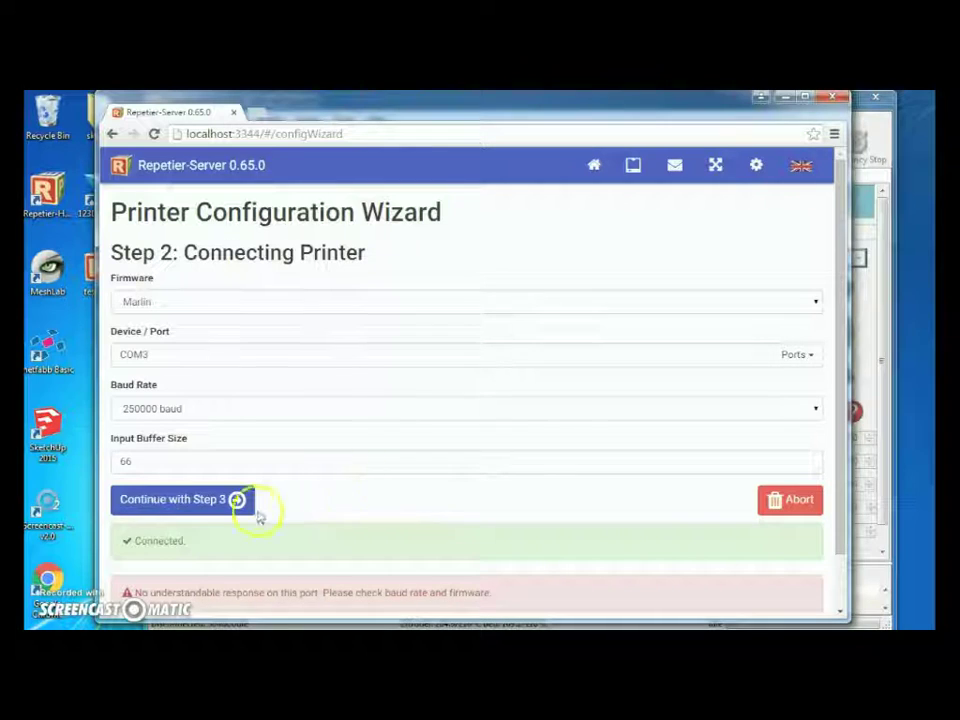
Advance to the Geometry step and keep the bed shape as Rectangle.
left_click(190, 503)
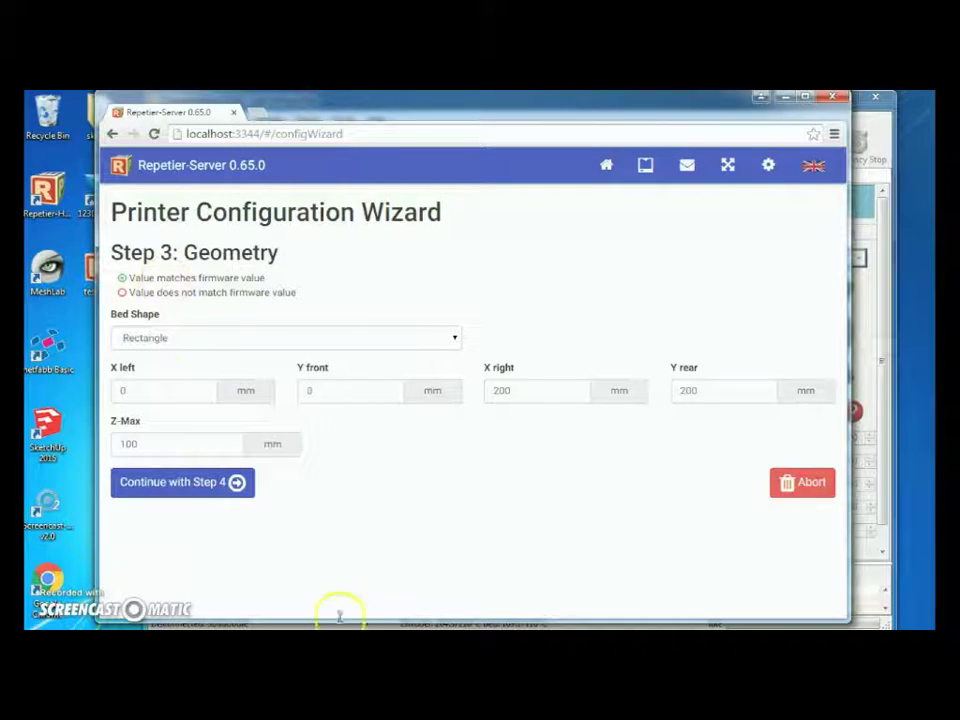
left_click(453, 338)
left_click(392, 355)
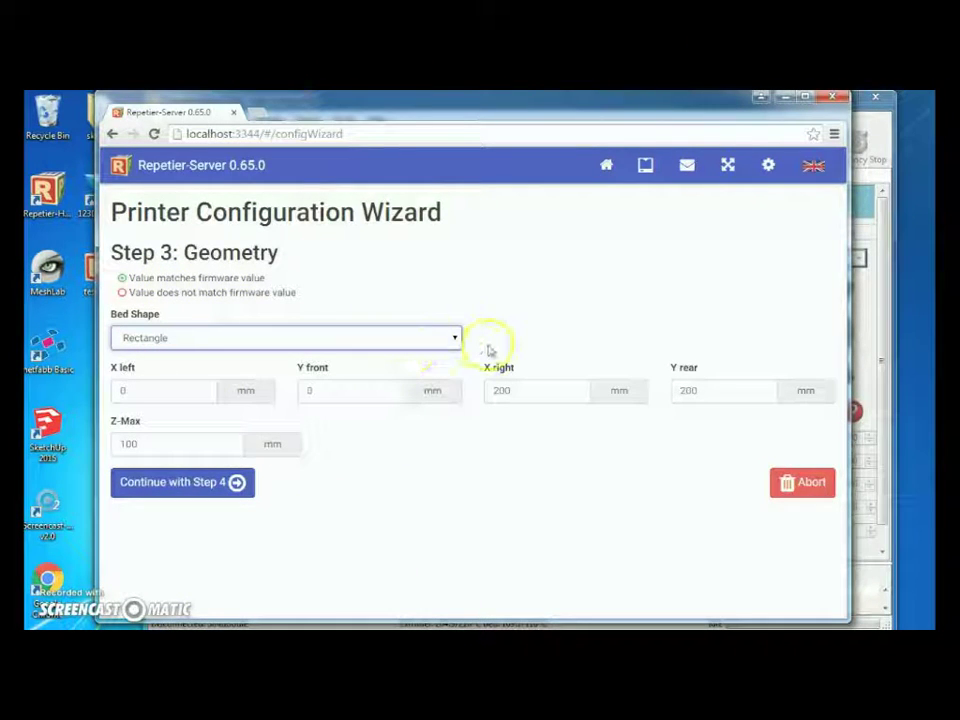
left_click(452, 339)
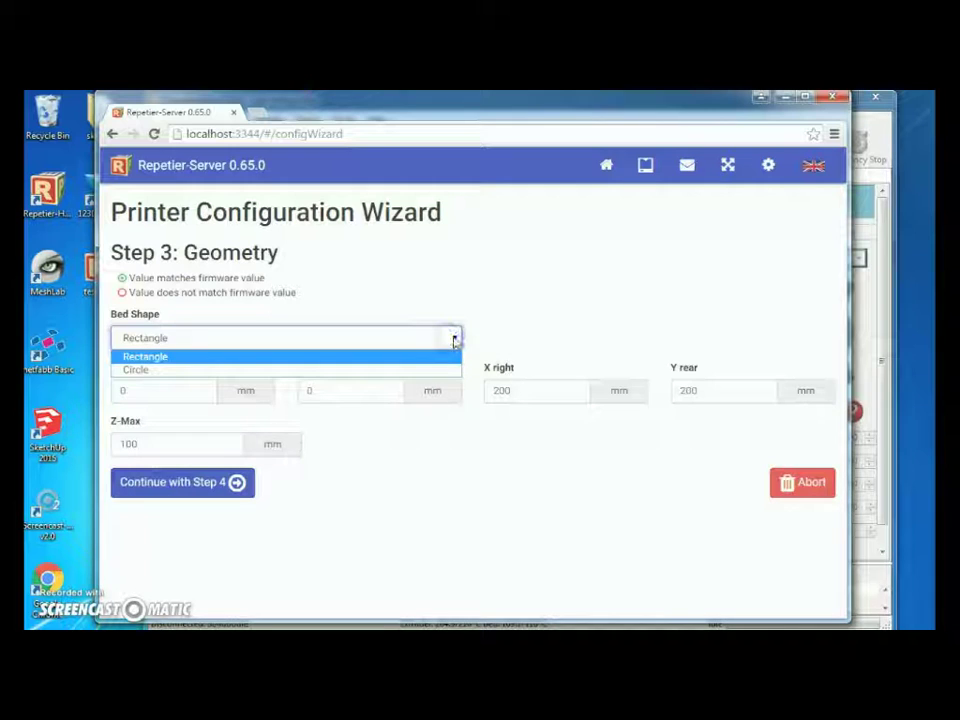
left_click(455, 340)
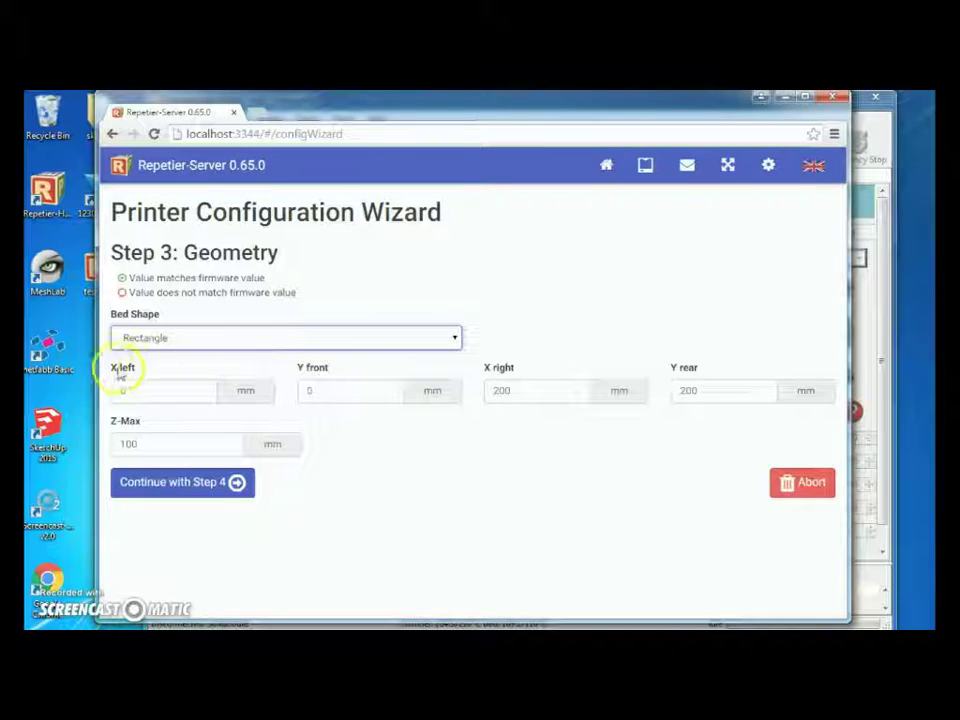
Set X right to 205 mm and Z-Max to 200 mm, then continue.
left_click(172, 390)
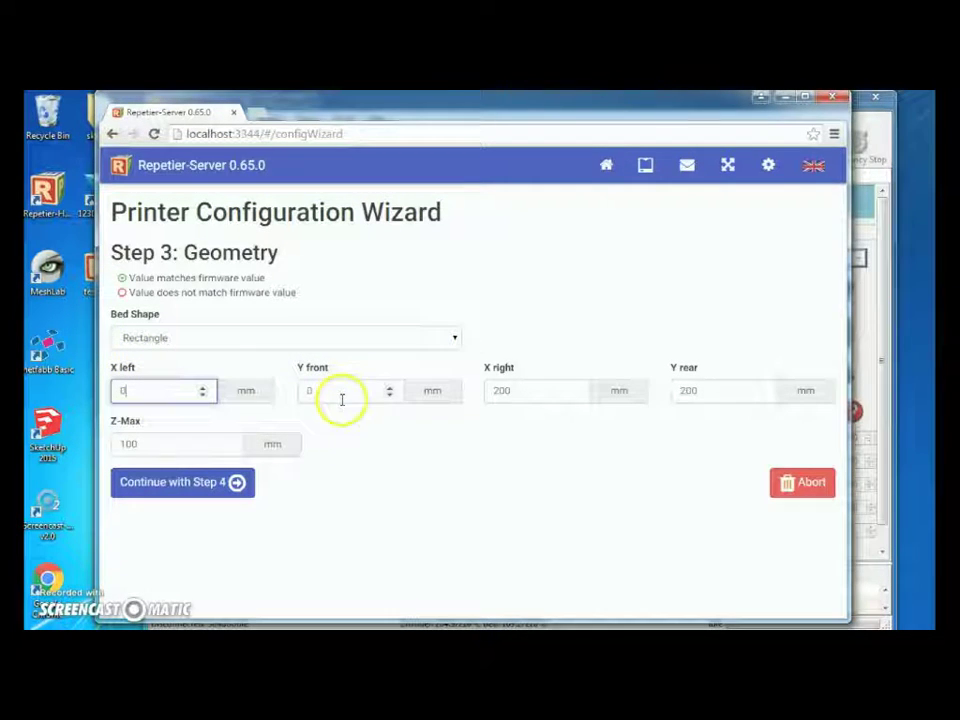
left_click(530, 390)
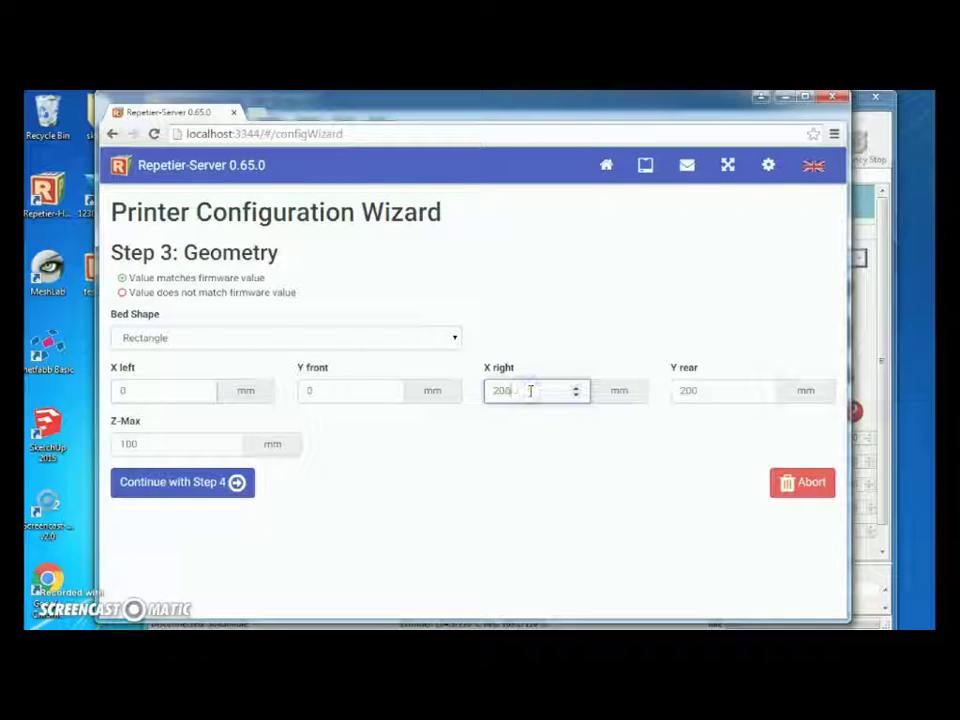
key("BackSpace")
type("5")
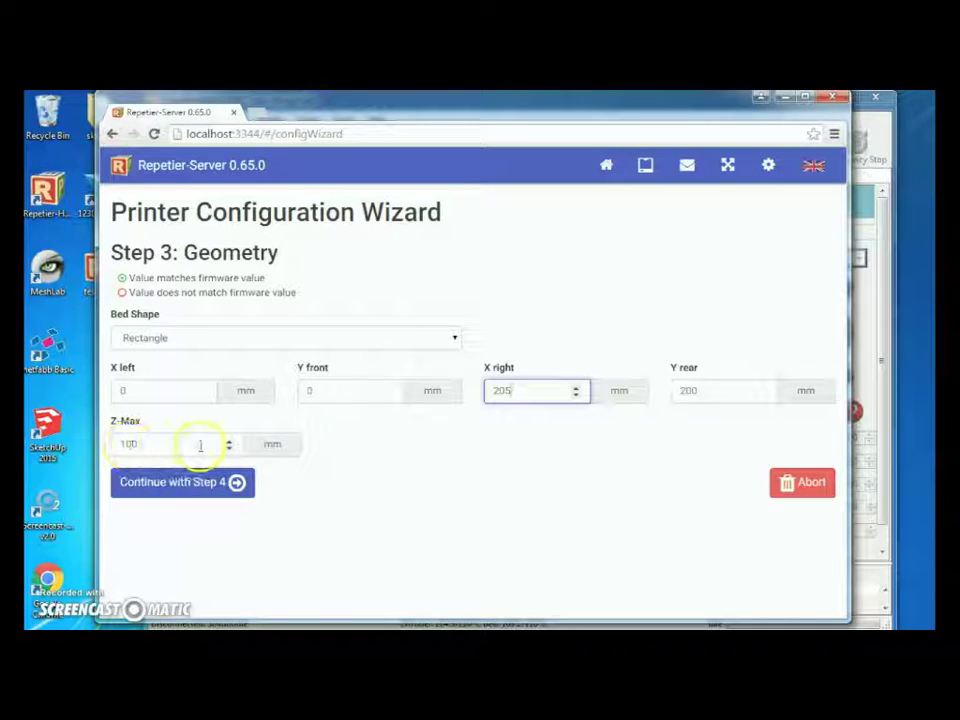
left_click(155, 444)
key("BackSpace")
key("BackSpace")
key("BackSpace")
type("200")
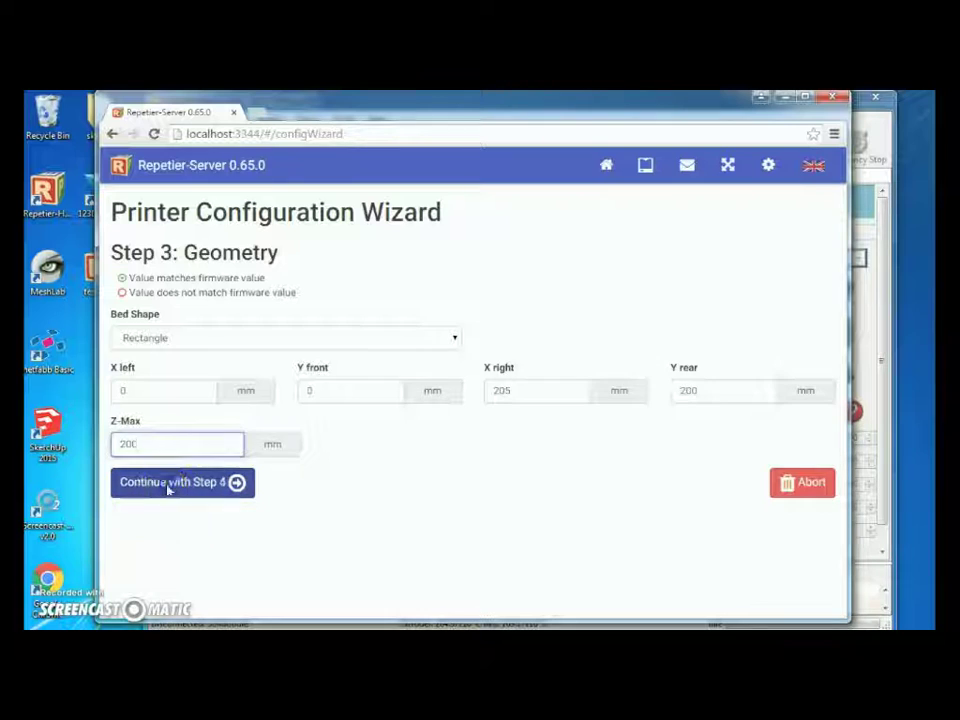
left_click(166, 486)
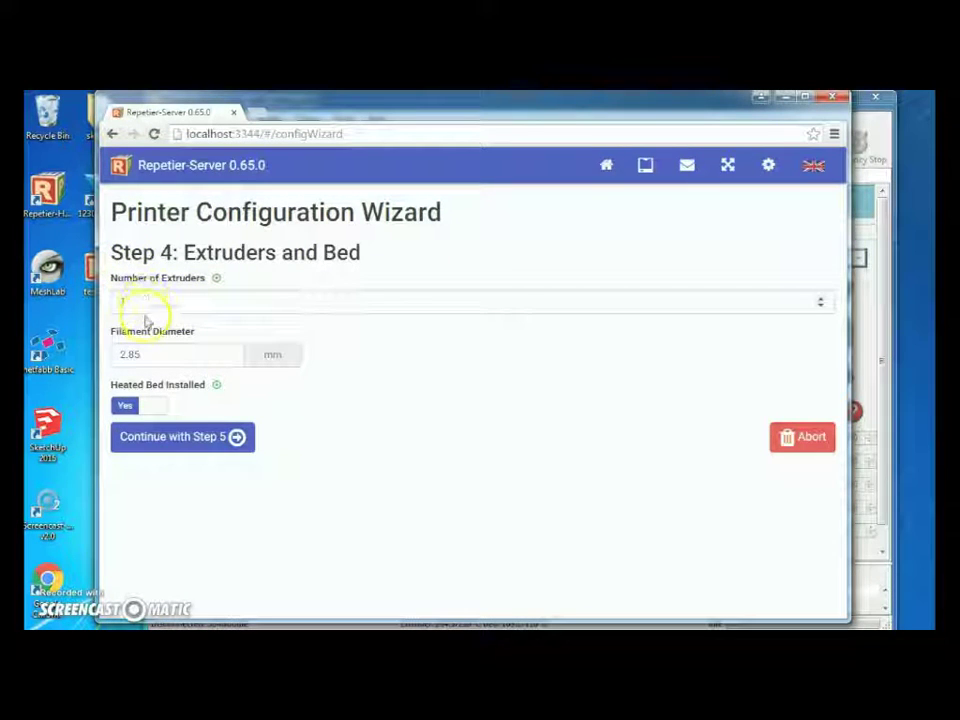
Change the filament diameter to 1.75 mm, keep the heated bed, and continue to Features.
left_click(163, 360)
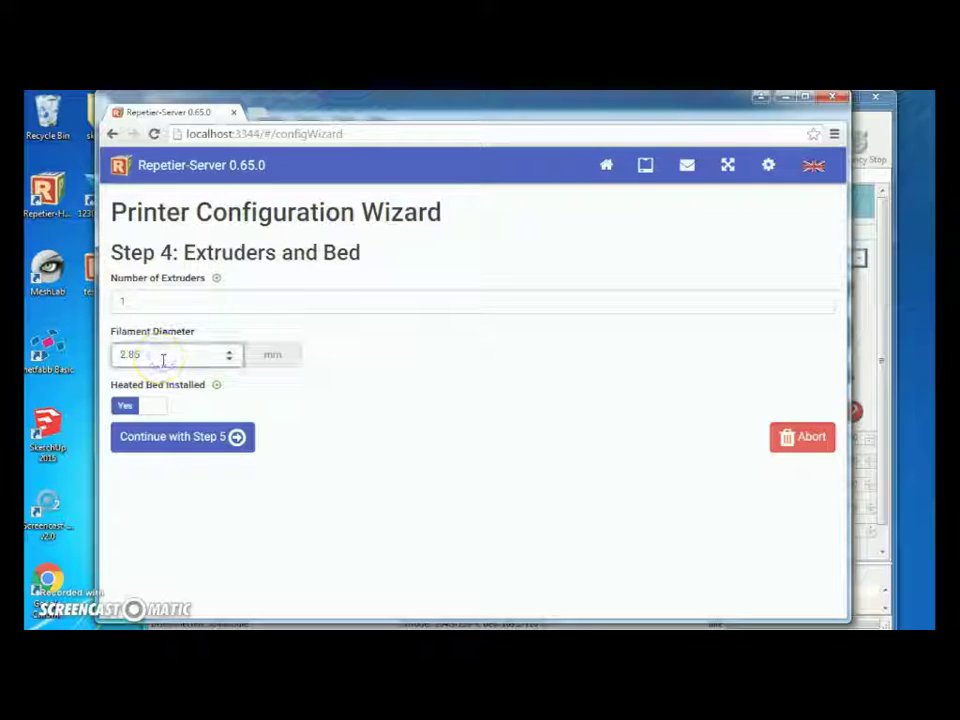
key("BackSpace")
type("1.75")
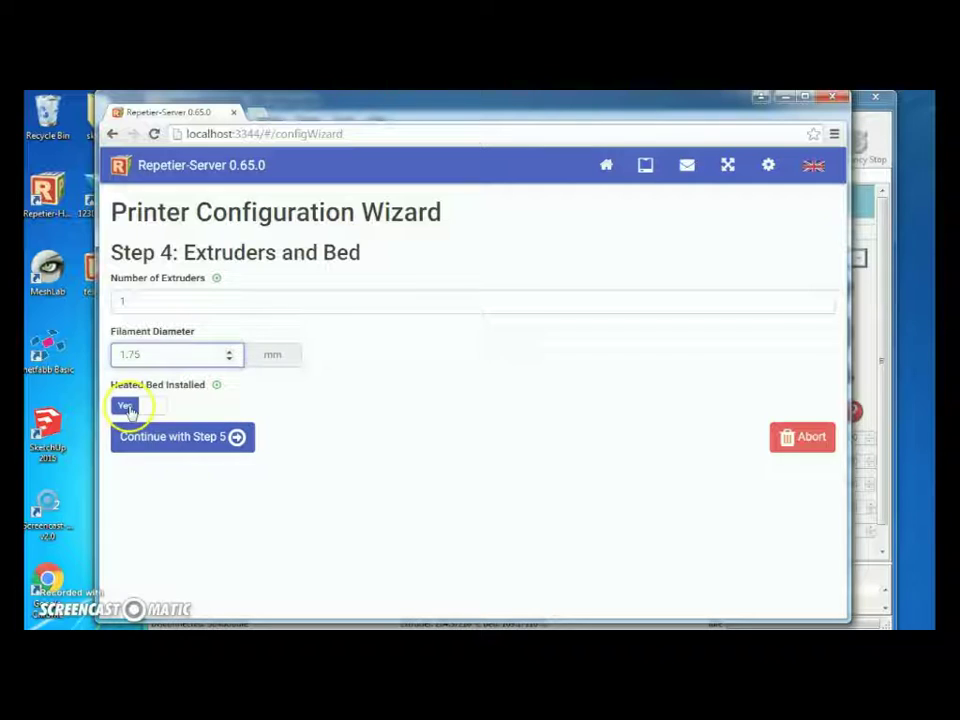
left_click(199, 441)
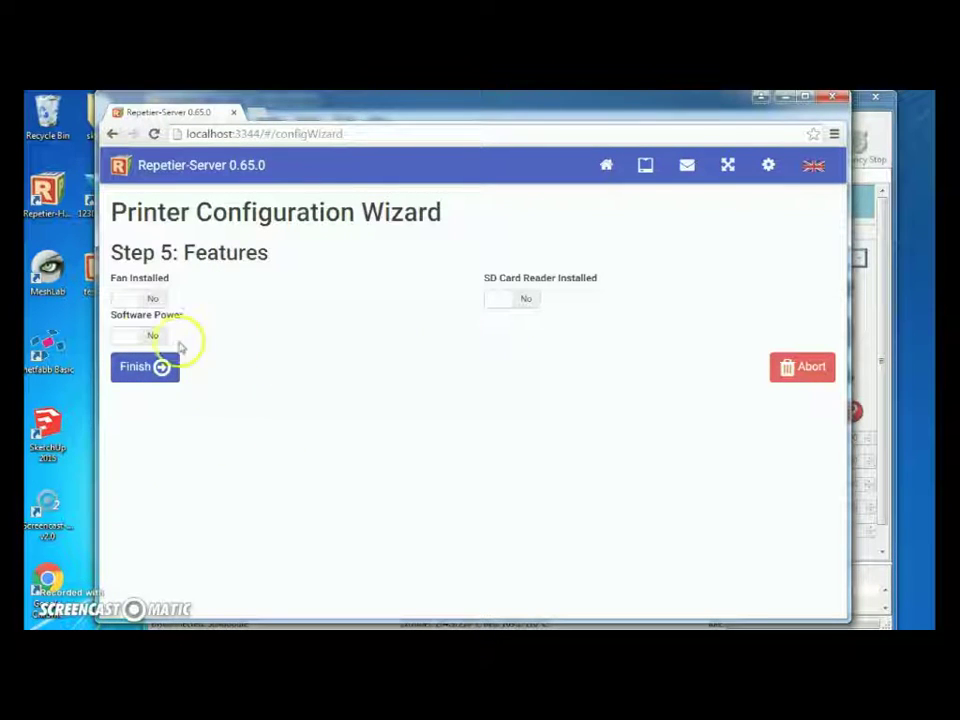
Set Fan Installed to Yes and finish the Solidoodle 4 test printer setup.
left_click(152, 300)
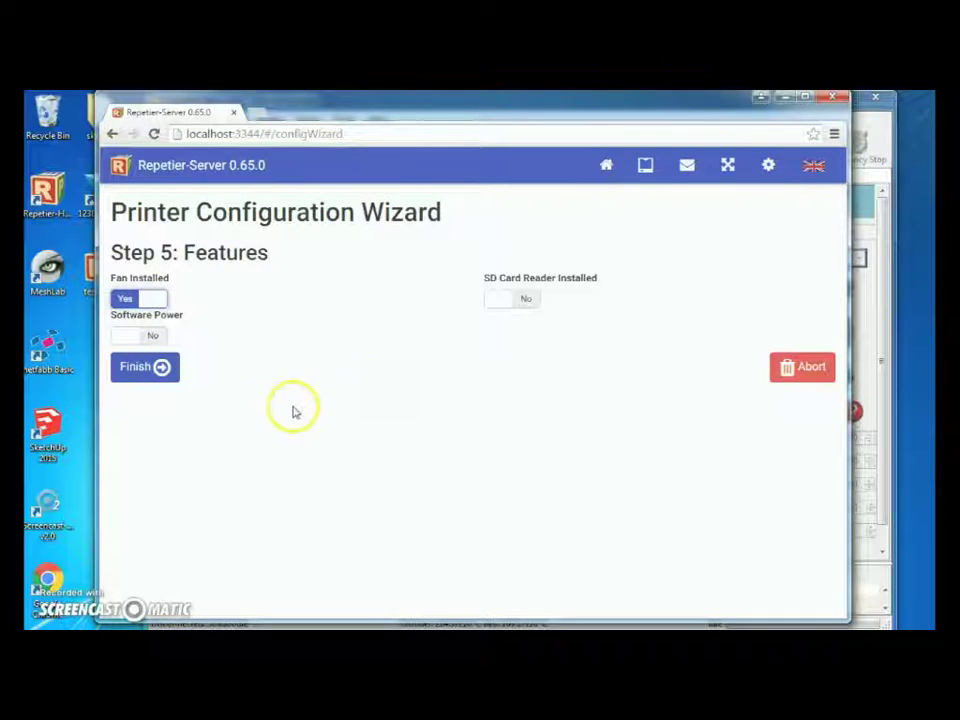
left_click(506, 299)
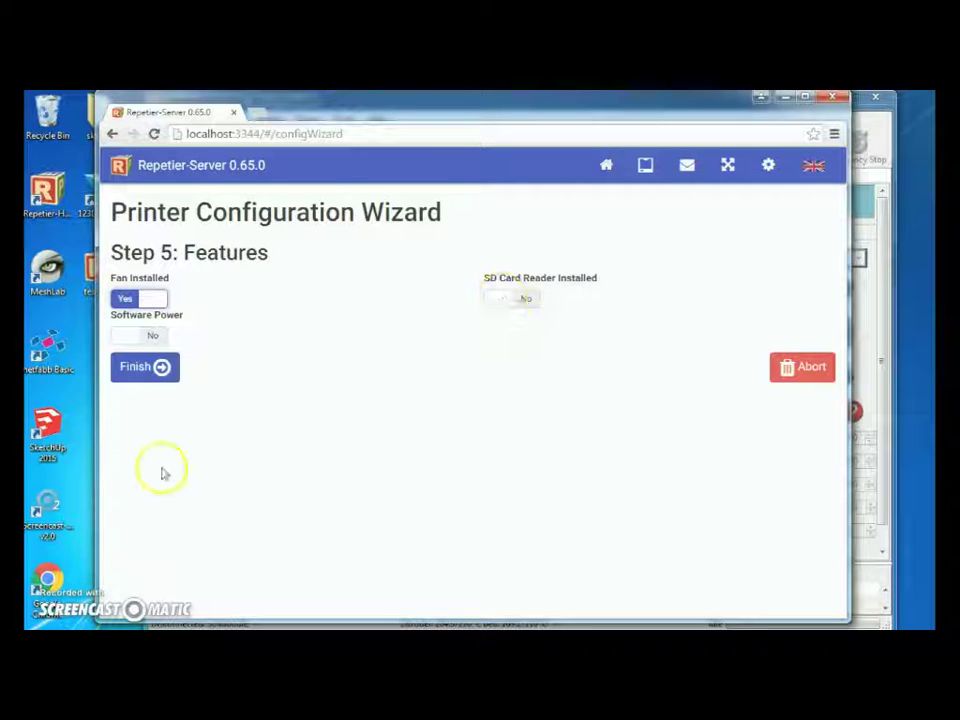
left_click(145, 367)
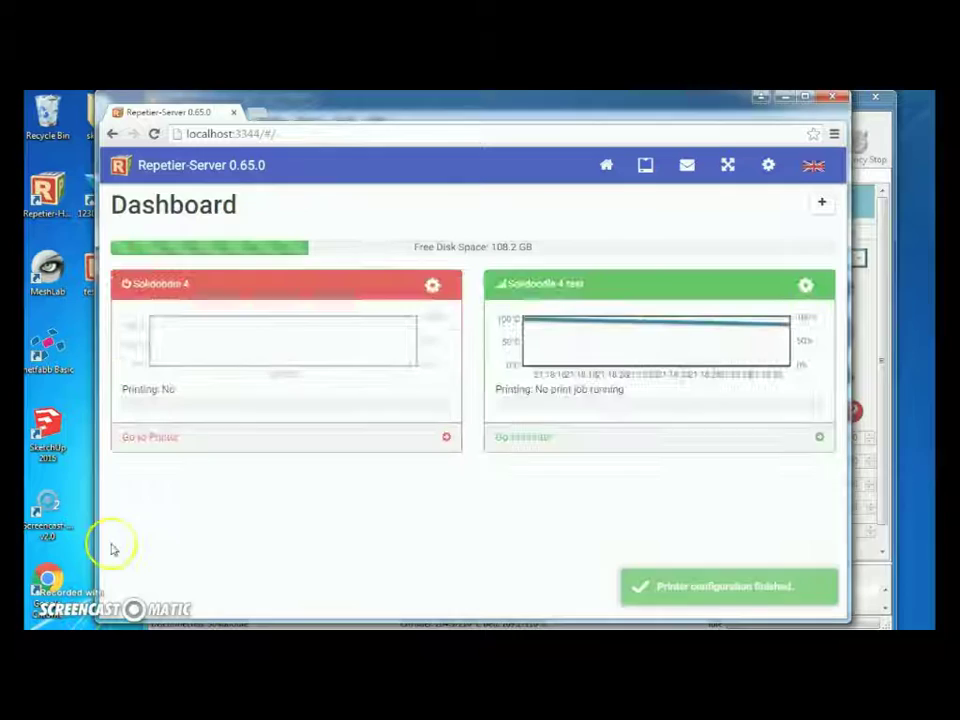
Open the Solidoodle 4 test printer page and set the fan to 34%.
left_click(524, 439)
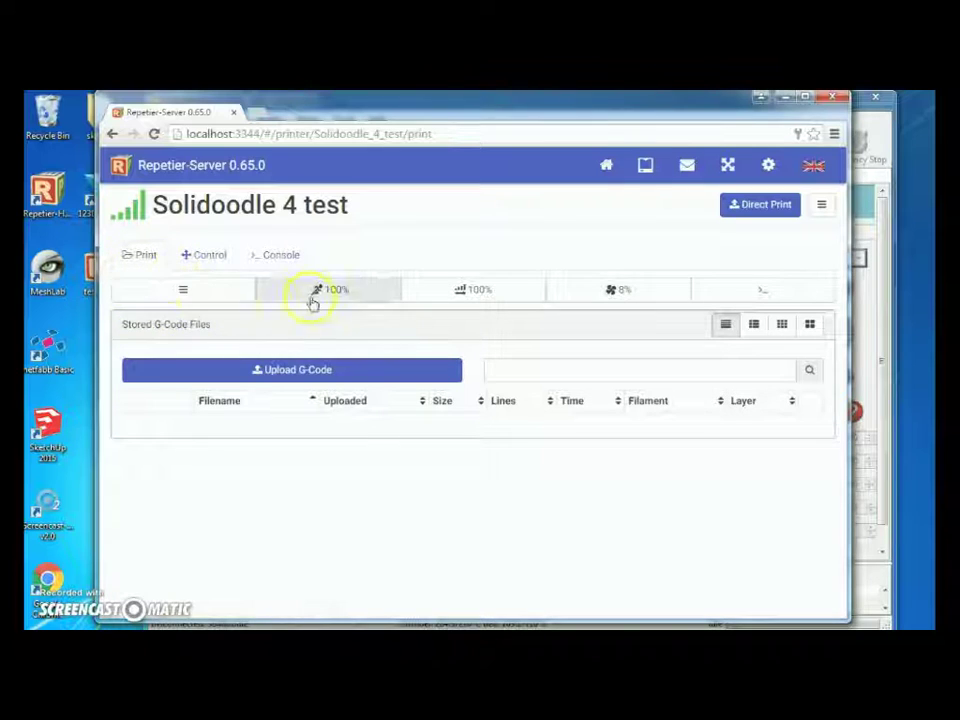
left_click(626, 295)
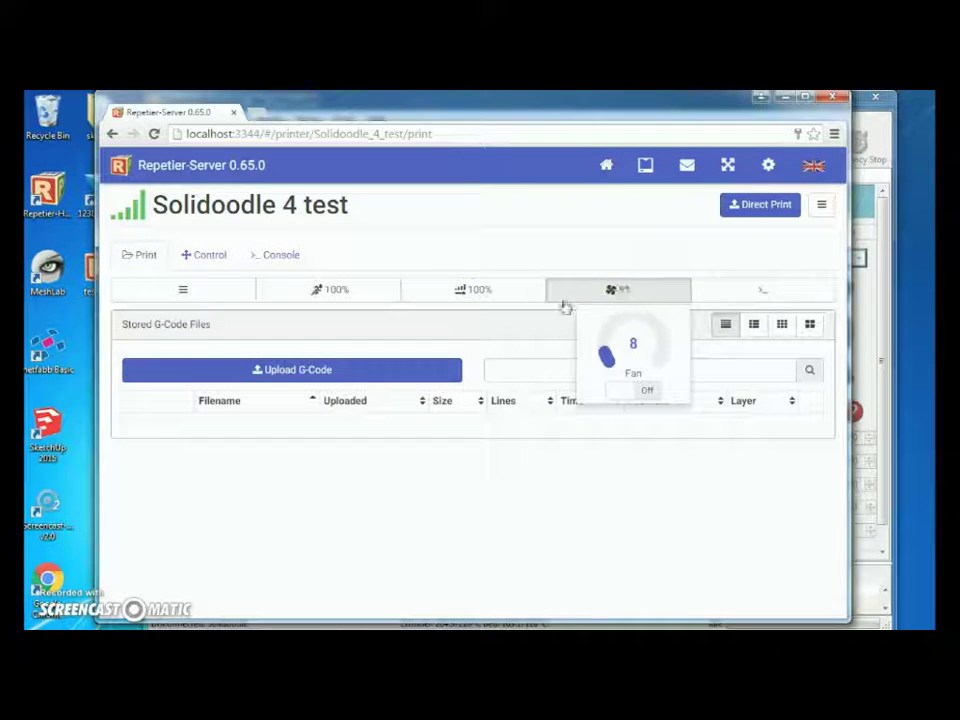
left_click_drag(605, 352, 610, 322)
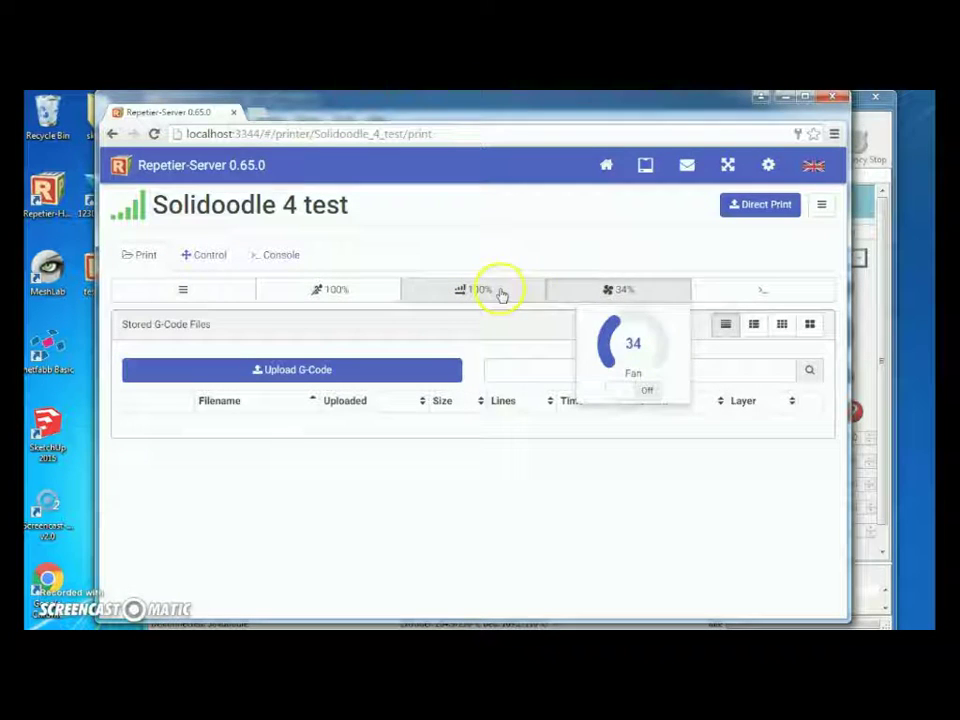
Check flow and speed at 100% and show the Move / Motors off options.
left_click(499, 292)
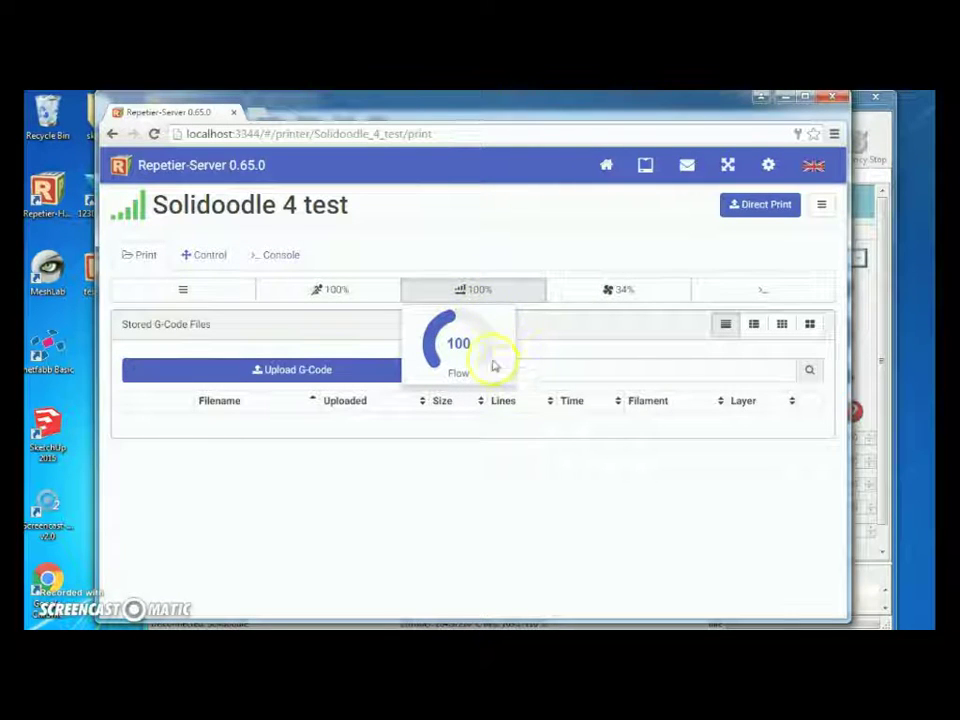
mouse_move(469, 316)
left_mouse_down()
mouse_move(482, 372)
mouse_move(490, 348)
mouse_move(468, 312)
mouse_move(429, 384)
mouse_move(437, 326)
mouse_move(433, 381)
mouse_move(433, 358)
mouse_move(433, 367)
mouse_move(453, 325)
left_mouse_up()
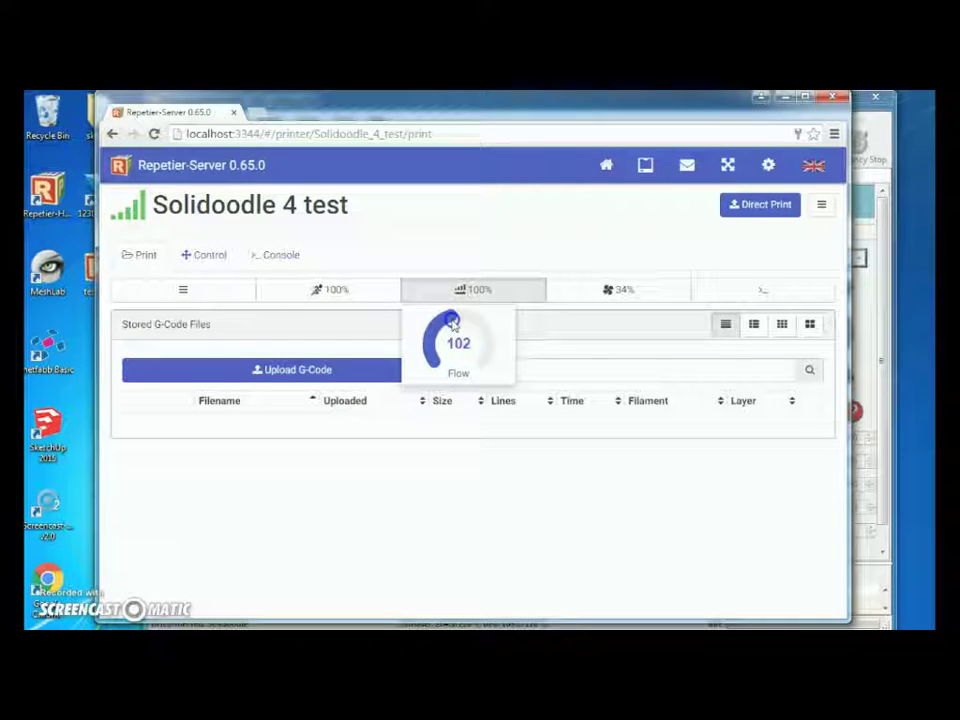
left_click(362, 293)
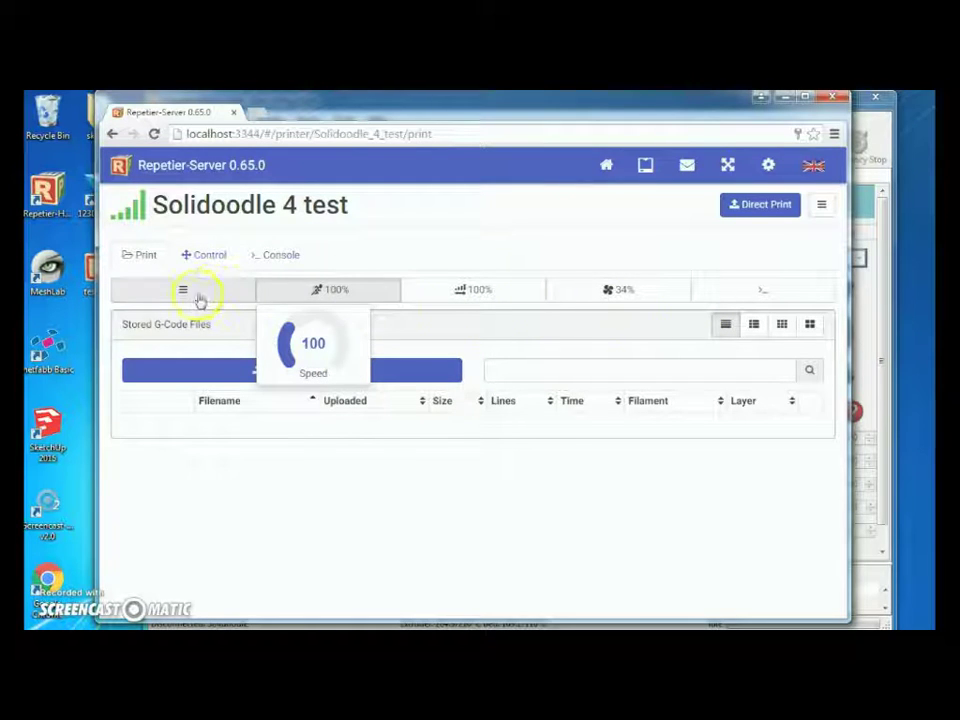
left_click(190, 292)
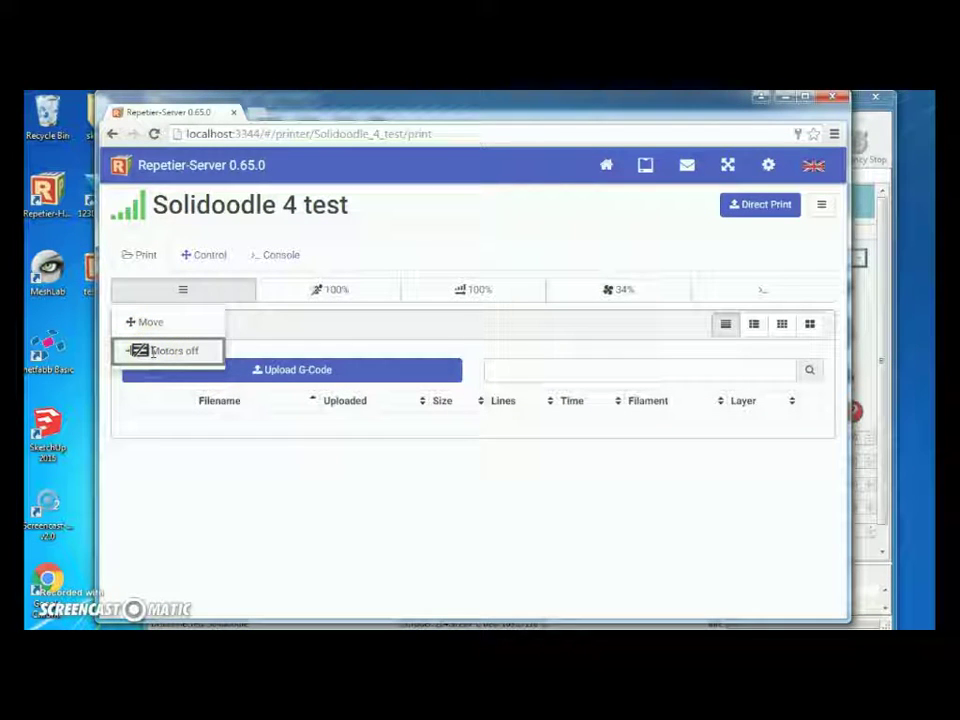
Open the Exact Movements window and jog the print head in Z, X and Y.
left_click(157, 321)
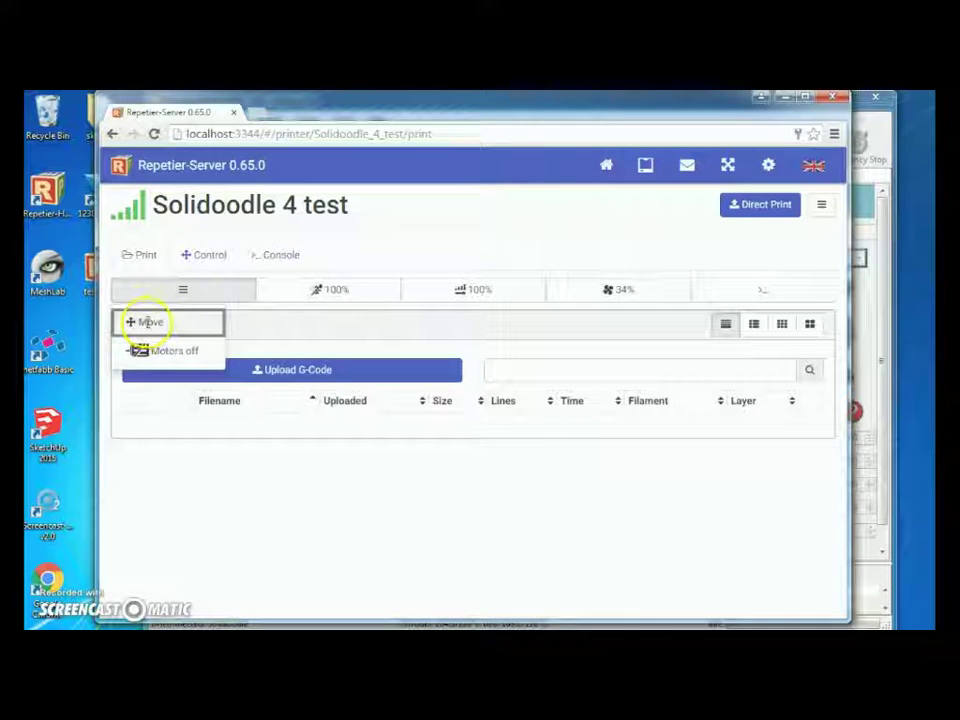
left_click(148, 321)
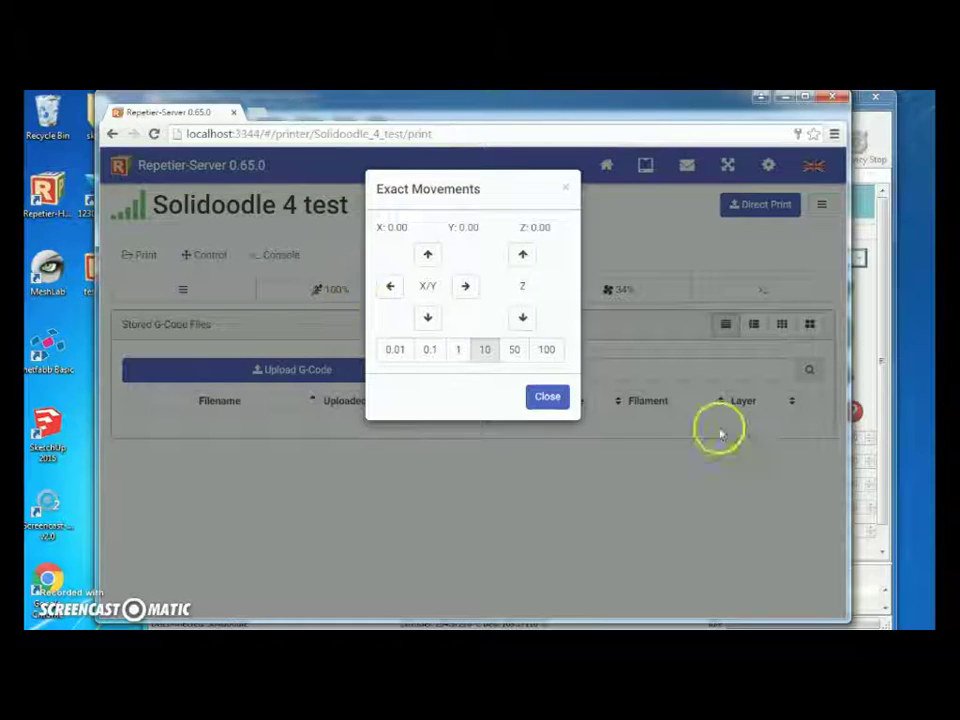
left_click(519, 256)
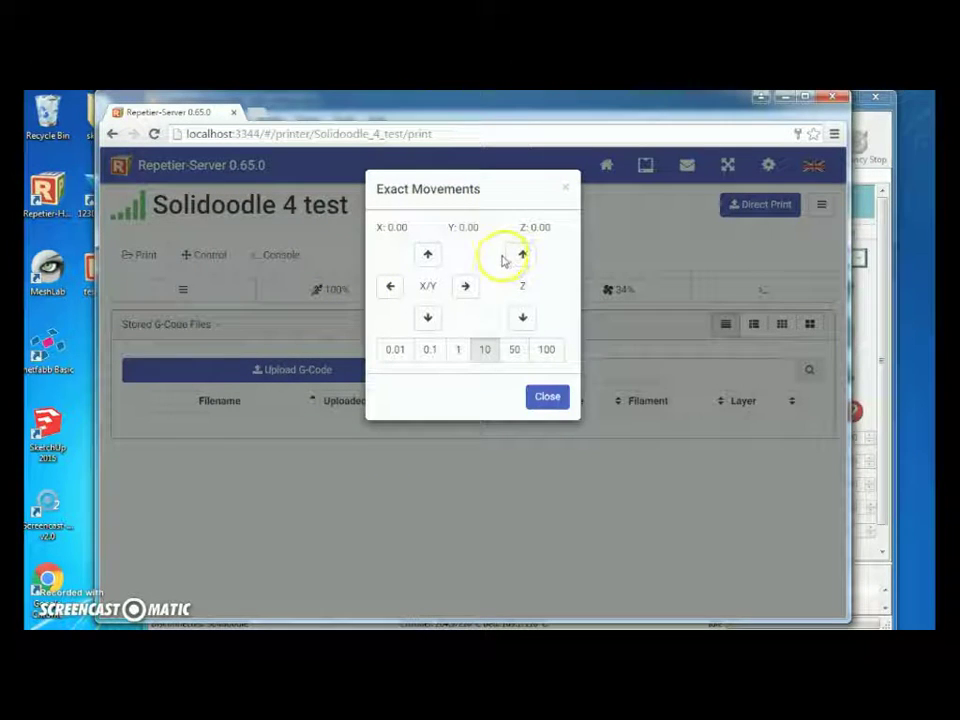
left_click(389, 288)
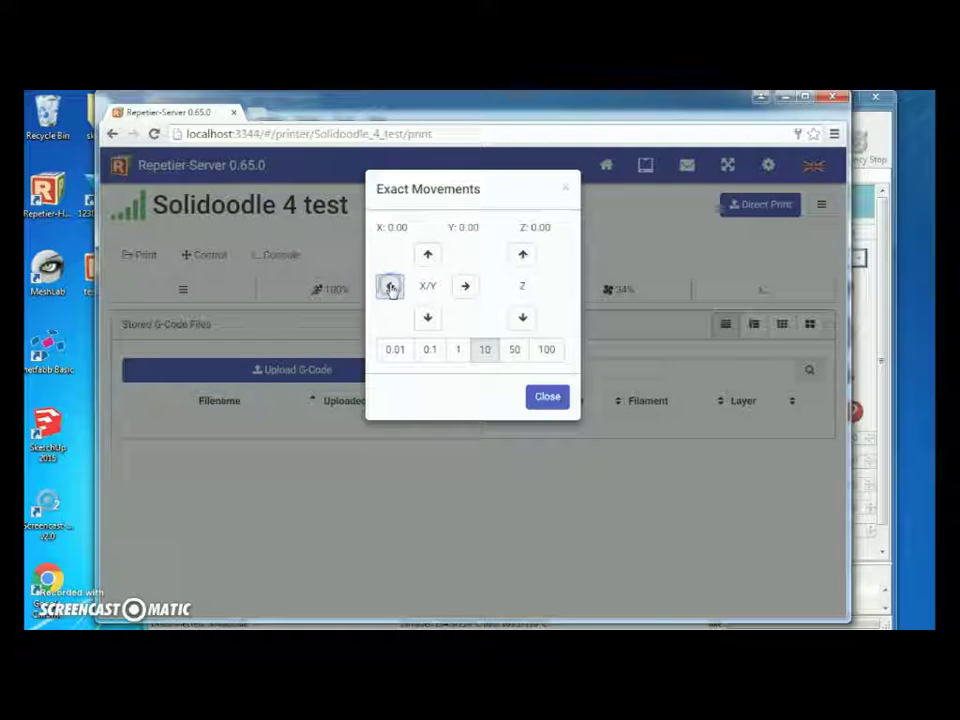
left_click(426, 317)
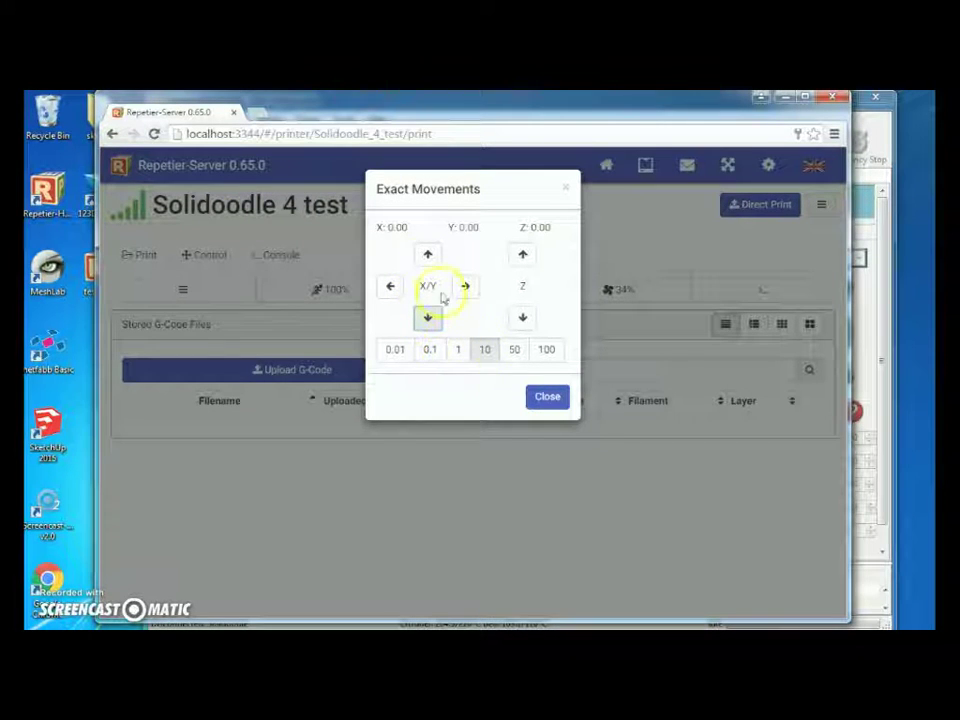
left_click(427, 256)
left_click(428, 316)
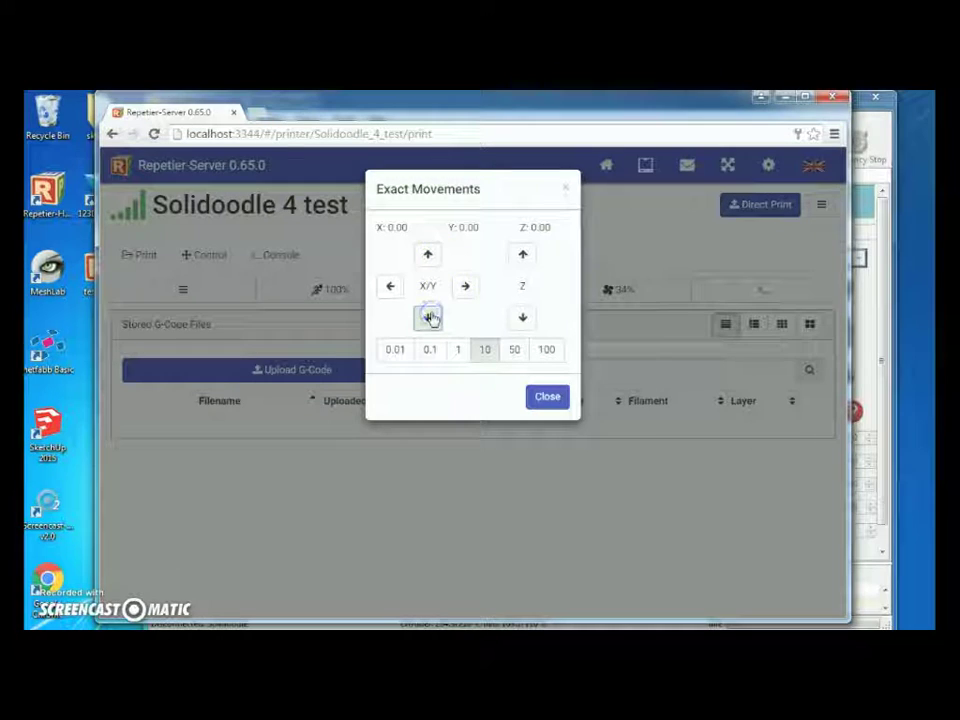
left_click(427, 254)
Switch to 50 mm steps, jog X until it reads 50.00, and close the window.
left_click(514, 349)
left_click(428, 318)
left_click(428, 258)
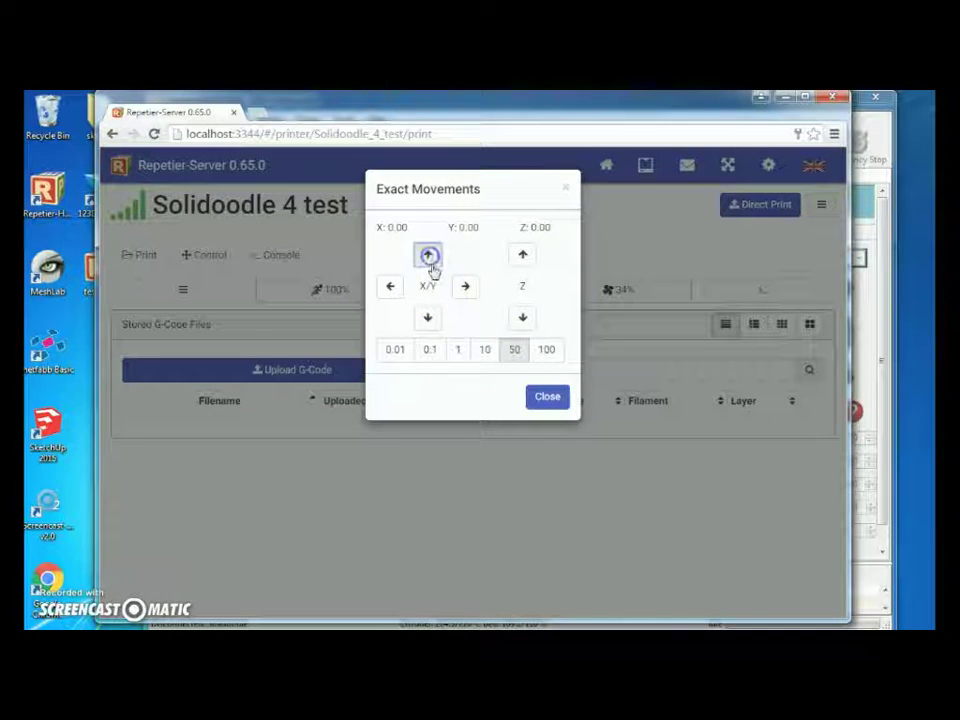
left_click(430, 316)
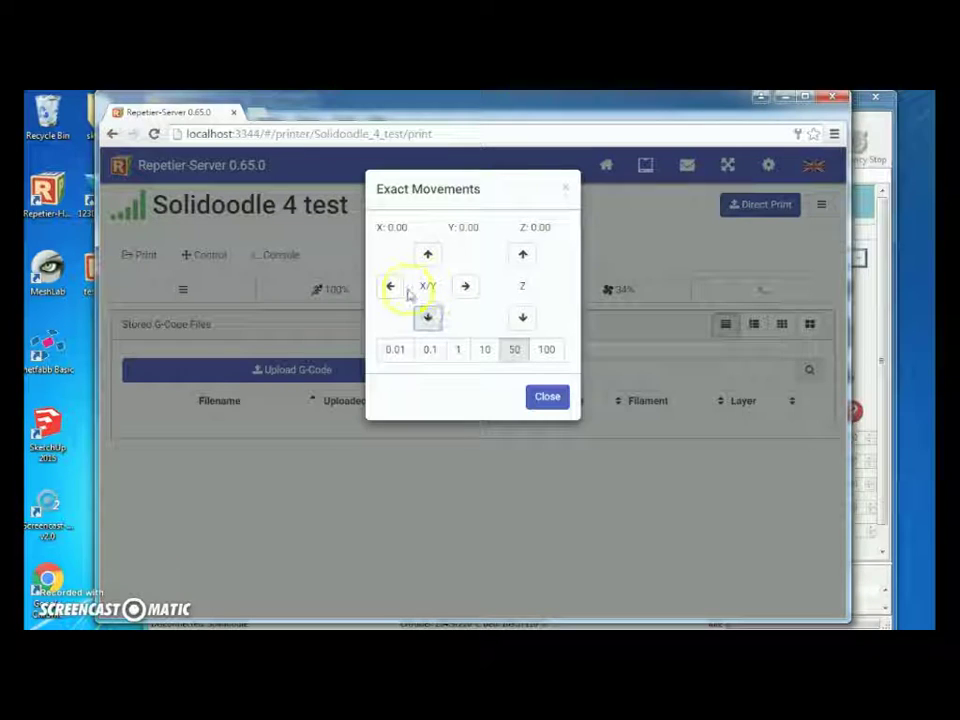
left_click(391, 288)
left_click(465, 288)
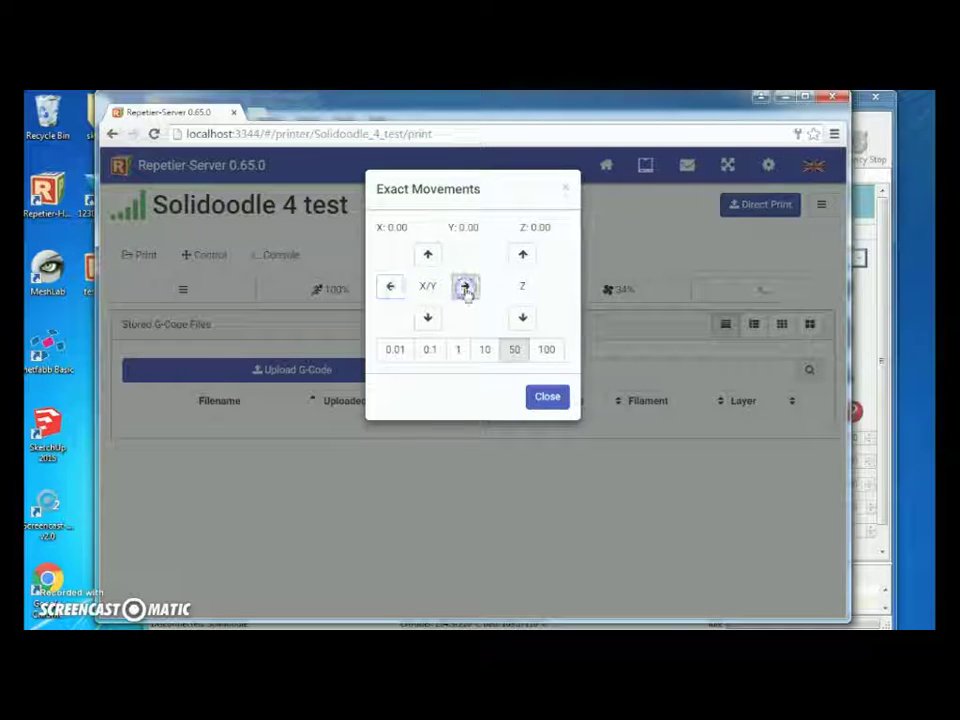
left_click(394, 289)
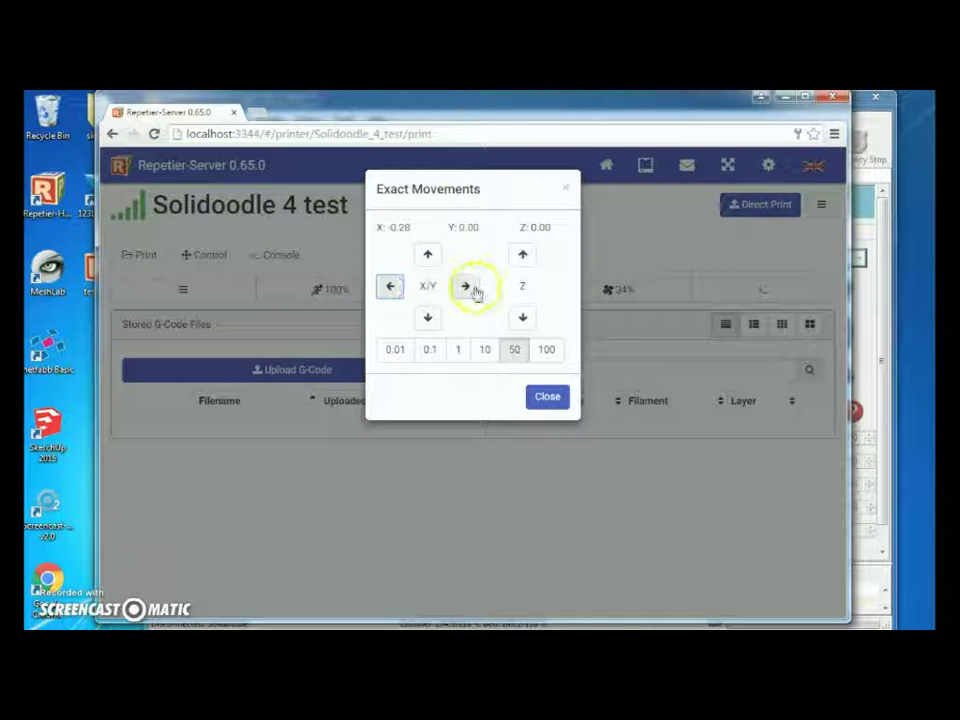
left_click(468, 288)
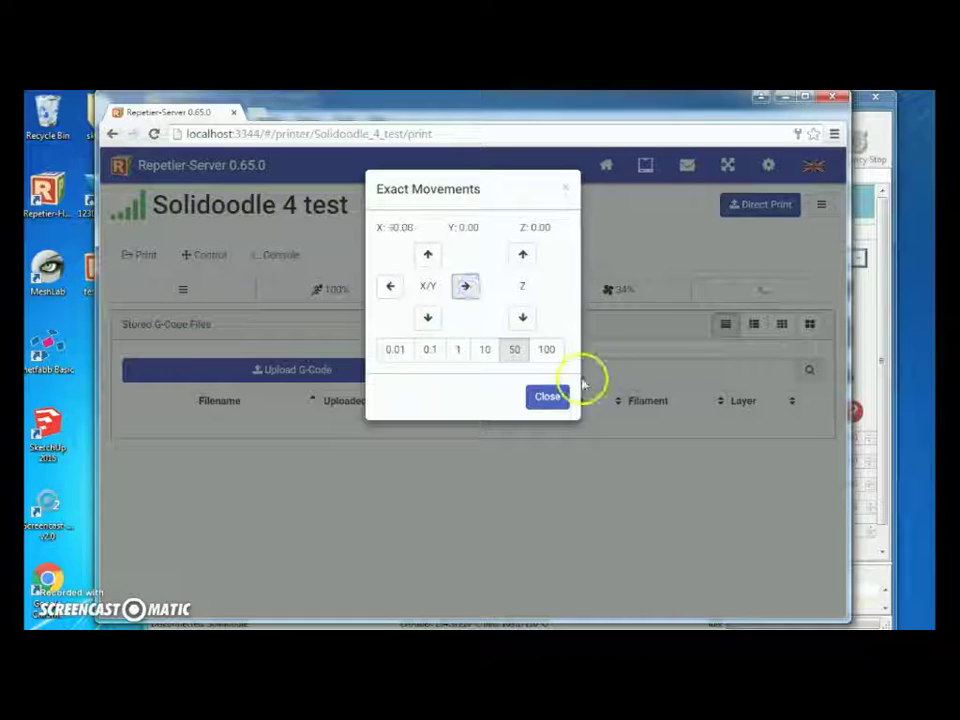
left_click(545, 398)
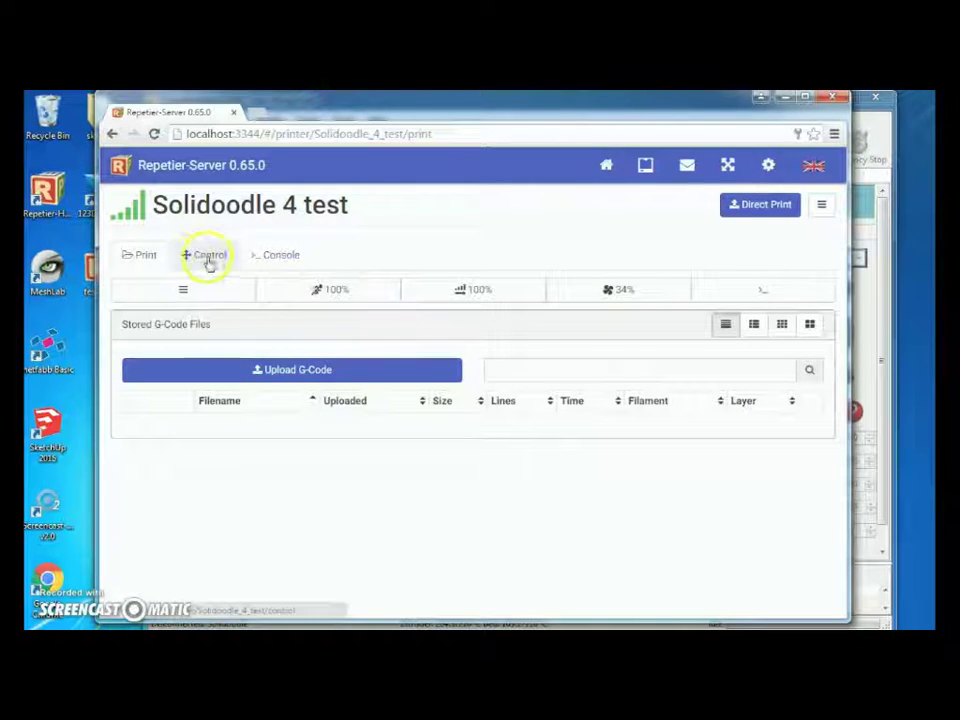
On the Control page, set Extruder 1 to 209°C and the heated bed to 120°C.
left_click(207, 259)
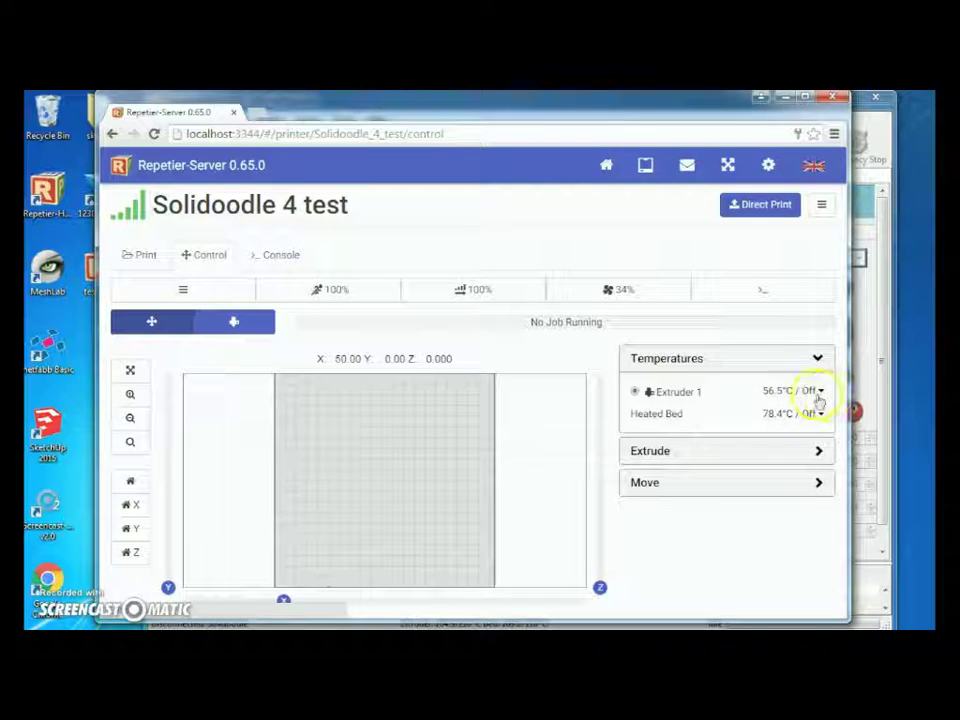
left_click(815, 391)
left_click_drag(741, 458, 780, 495)
left_click(817, 397)
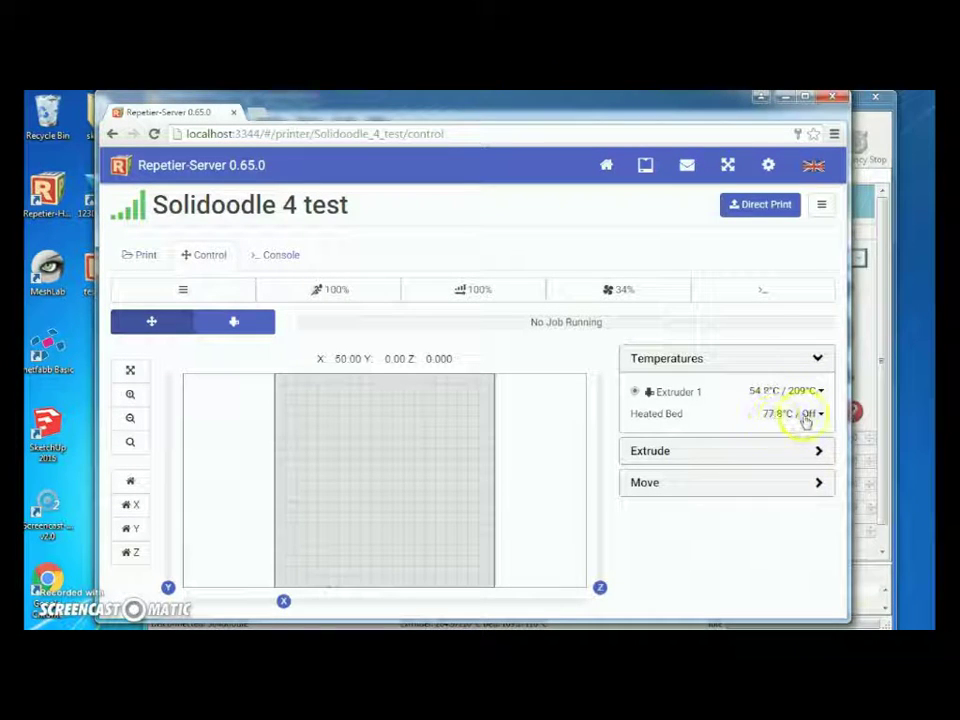
left_click(808, 413)
left_click_drag(739, 467, 786, 490)
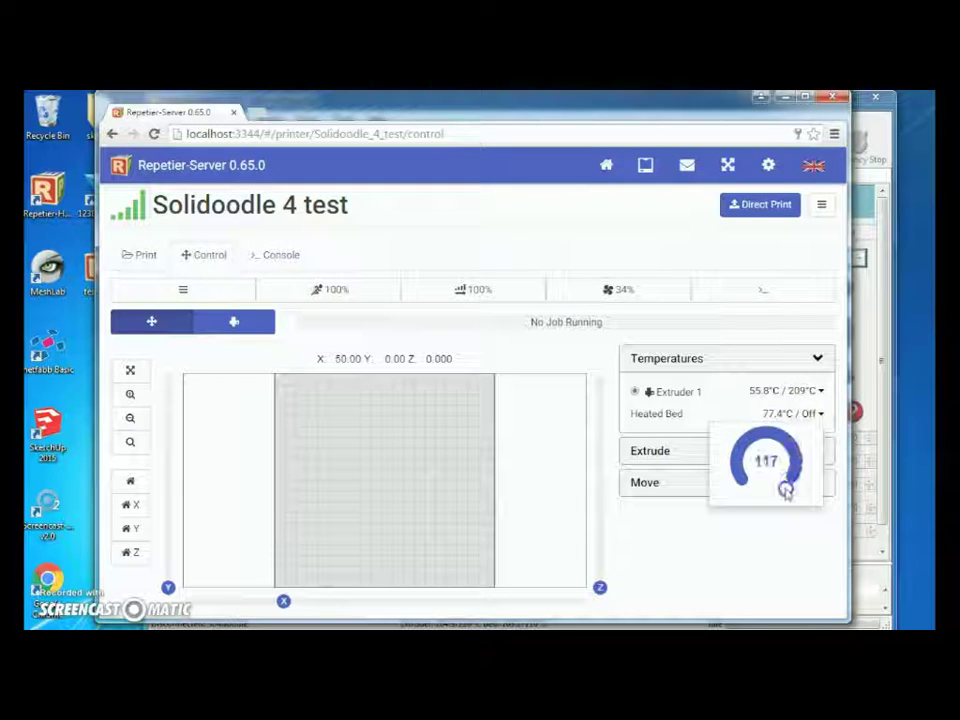
left_click(781, 556)
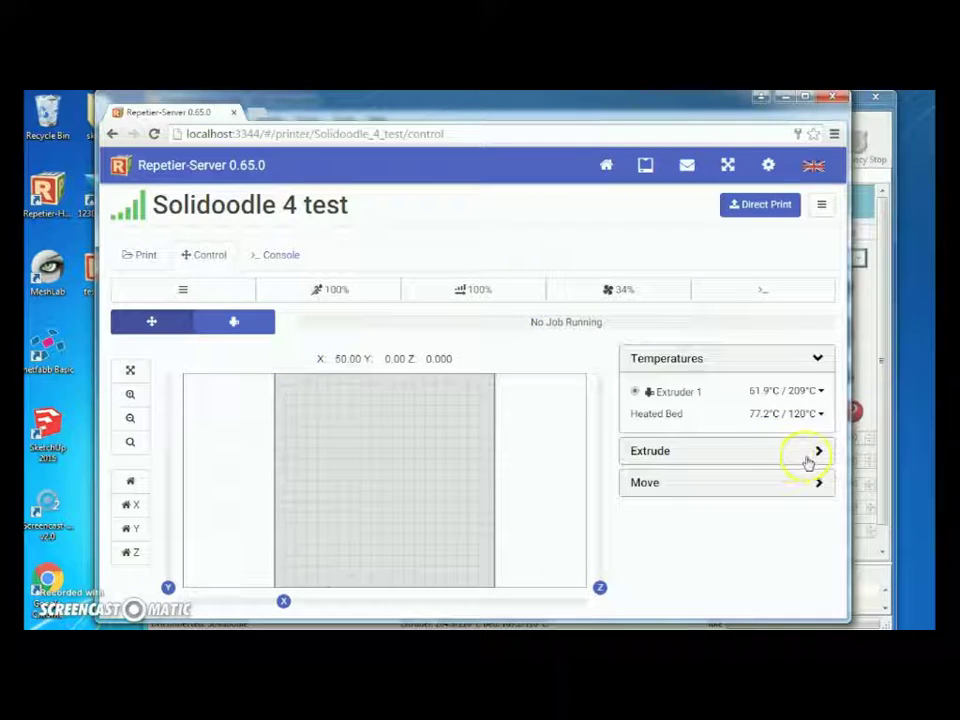
Toggle the temperature, extrude and move panels, then home the X and Y axes.
left_click(815, 362)
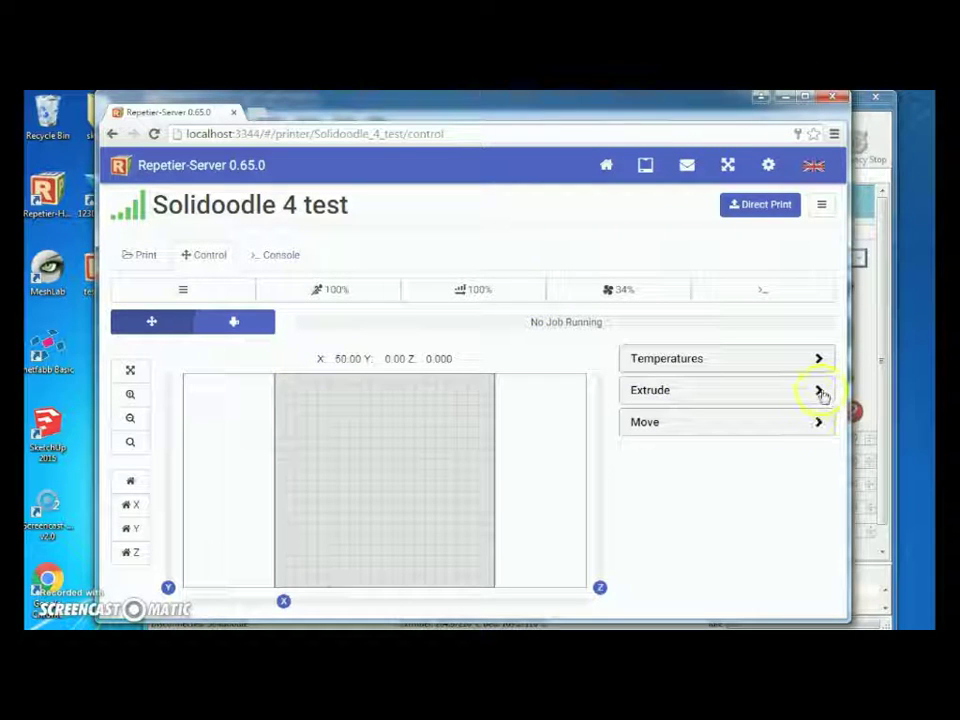
left_click(819, 392)
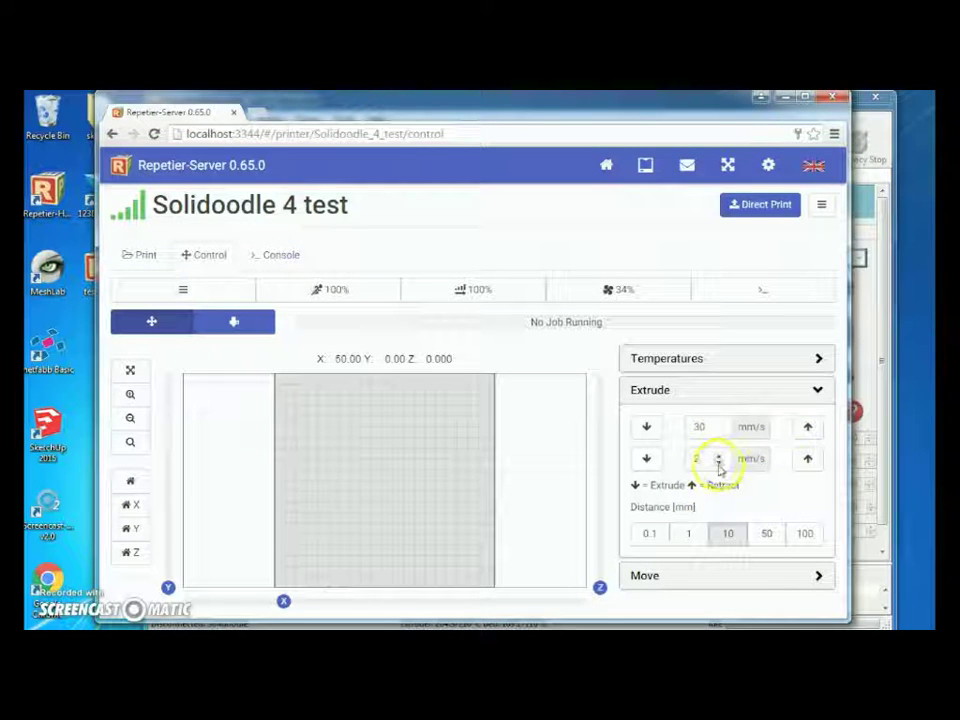
left_click(819, 392)
left_click(816, 422)
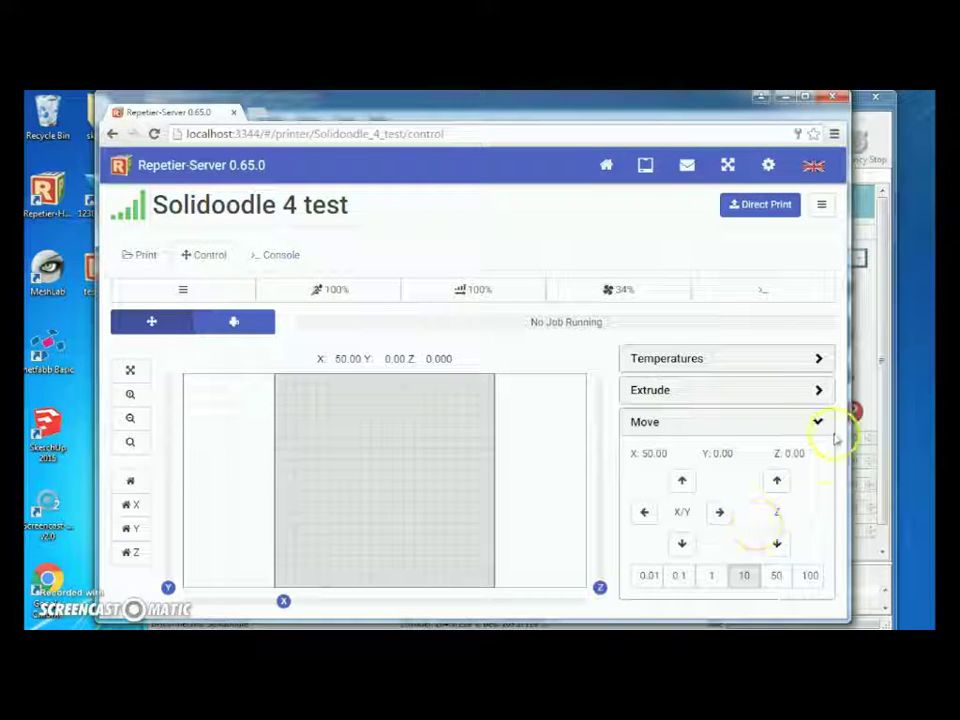
left_click(818, 422)
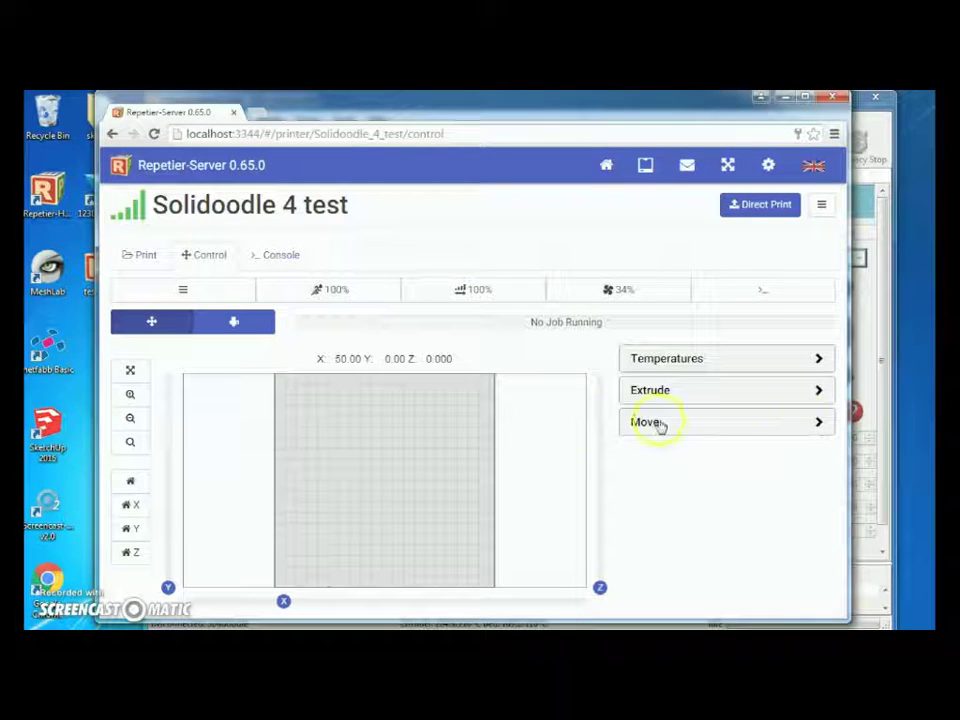
left_click(137, 503)
left_click(130, 528)
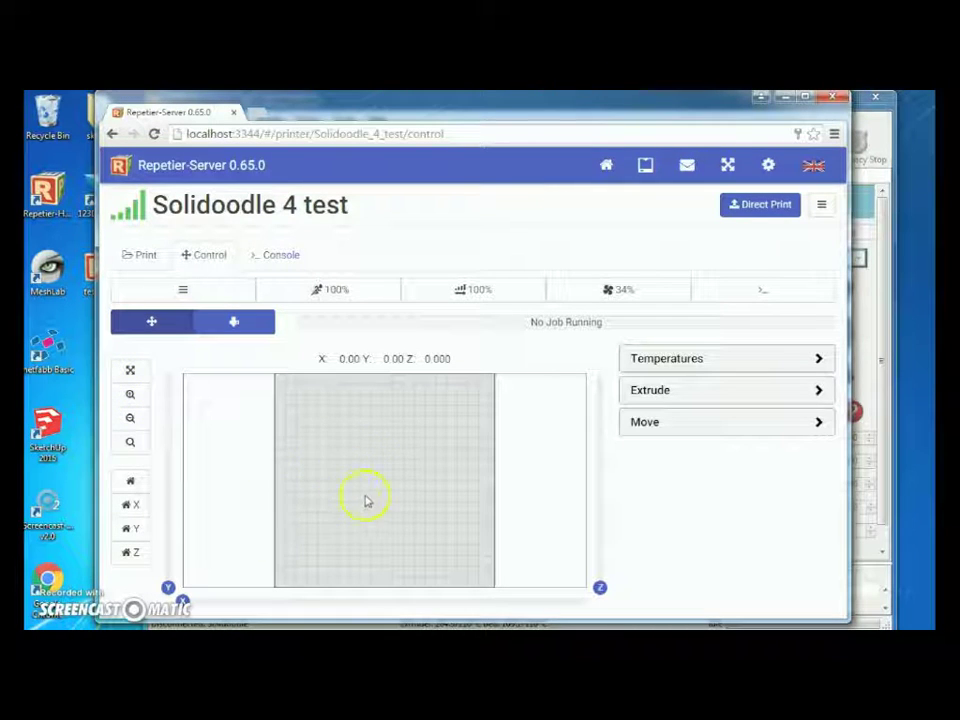
left_click(219, 328)
scroll(480, 368, "down", 1)
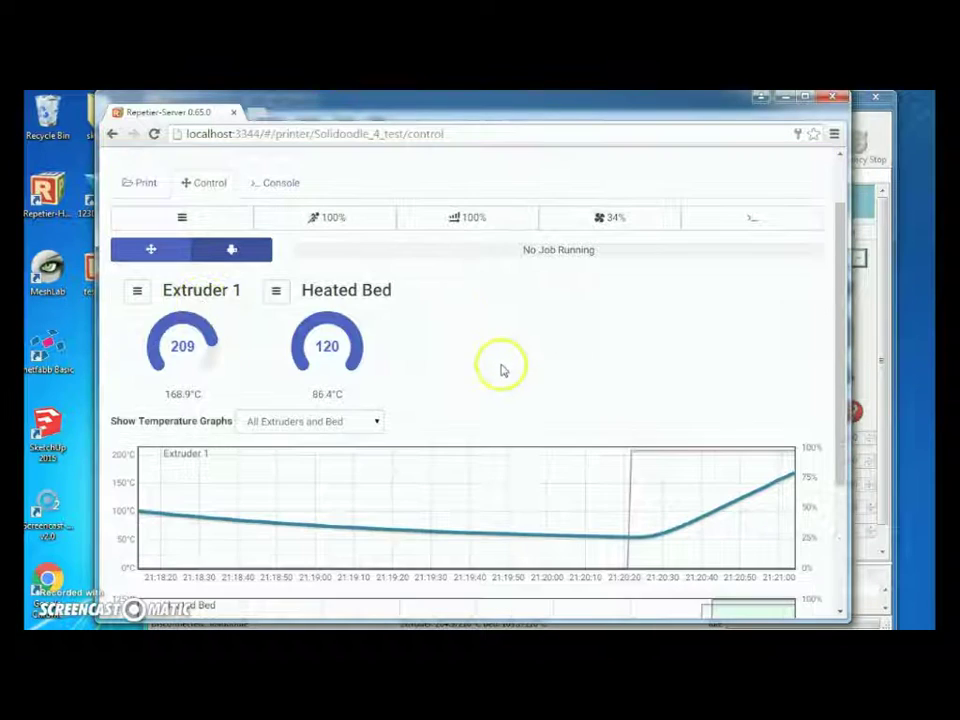
scroll(512, 360, "down", 1)
scroll(525, 354, "down", 1)
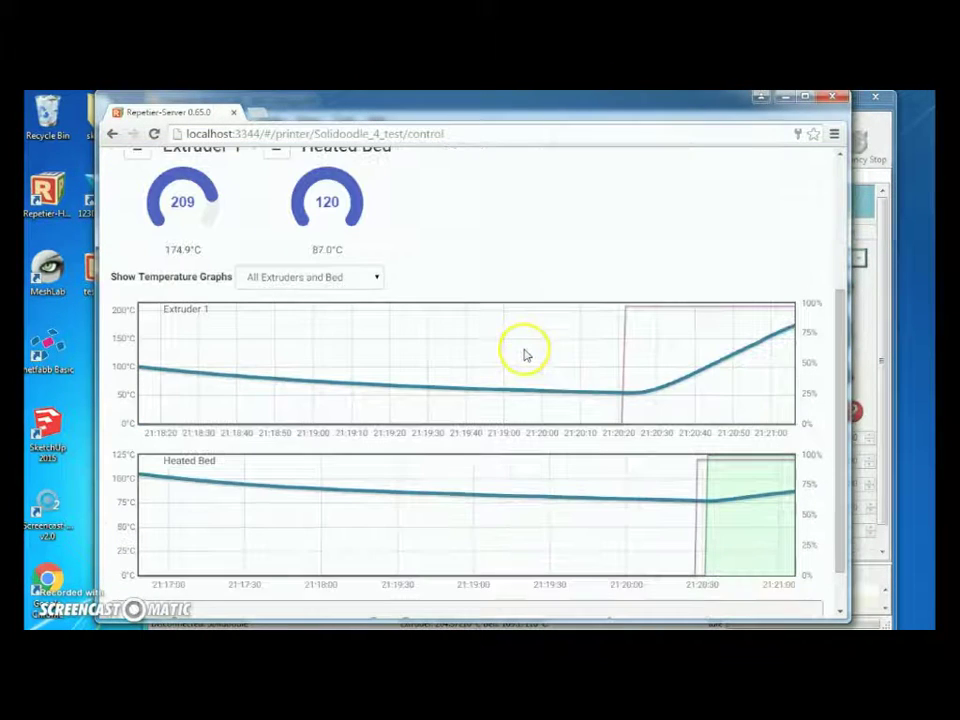
scroll(320, 275, "up", 1)
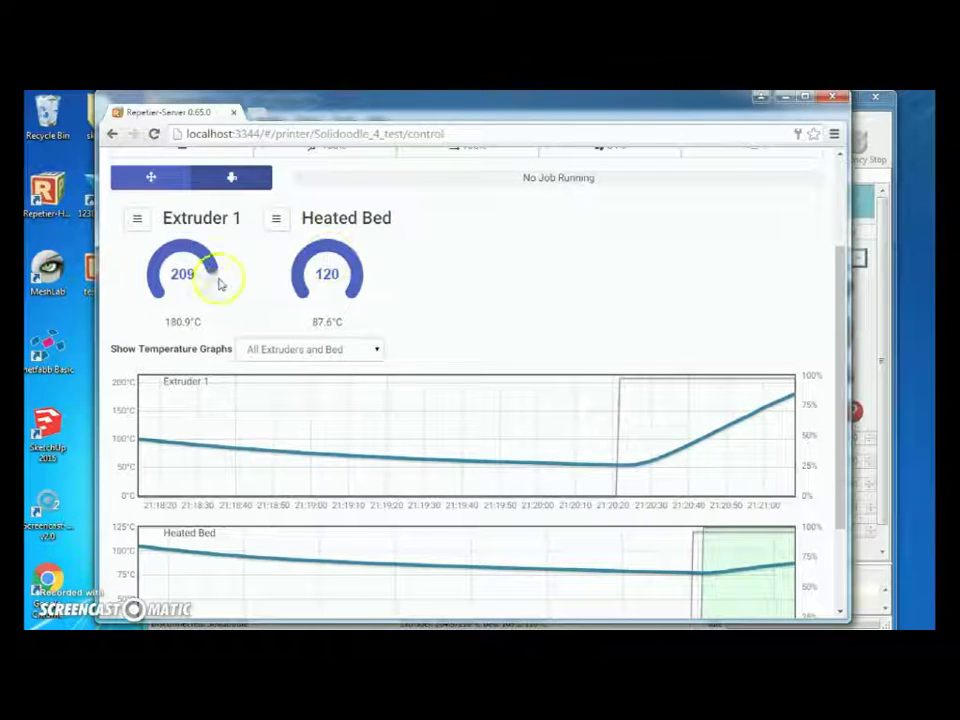
scroll(405, 371, "down", 1)
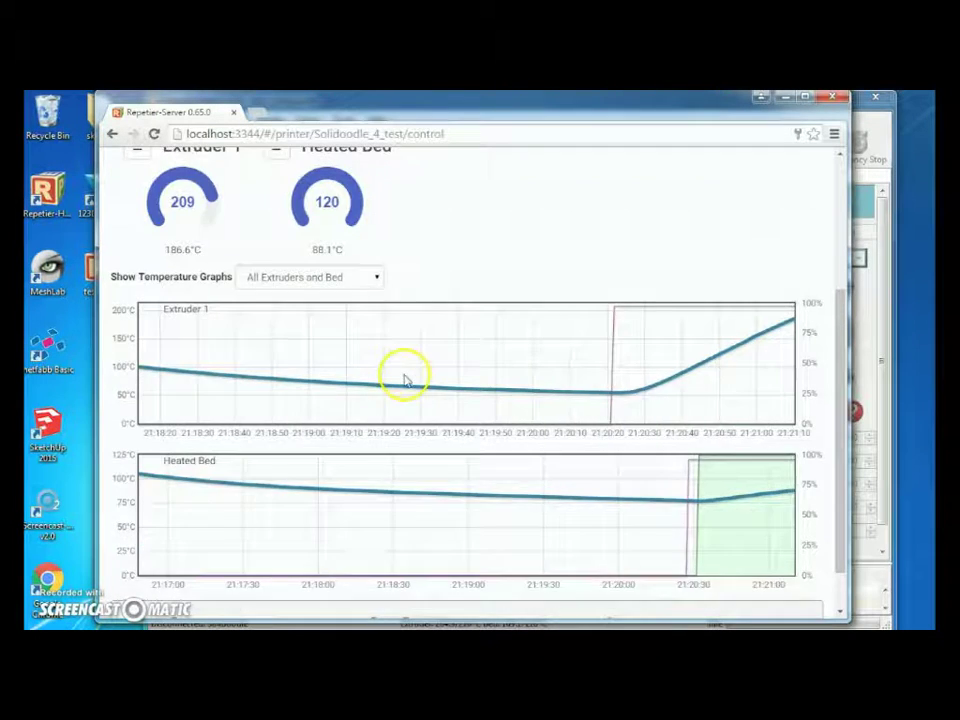
scroll(400, 400, "down", 1)
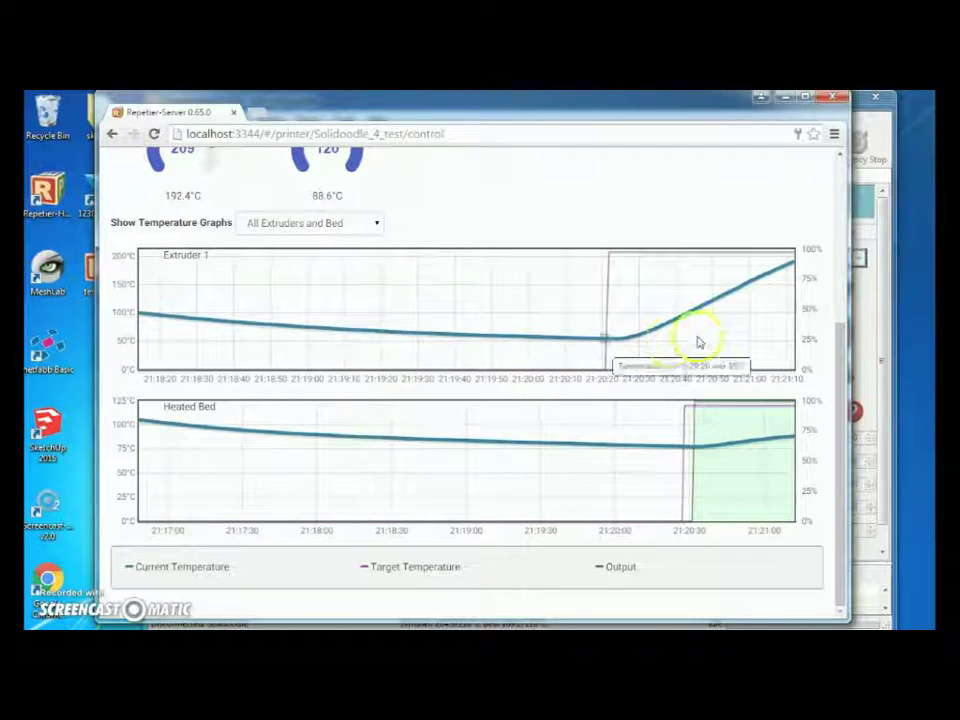
scroll(572, 441, "up", 2)
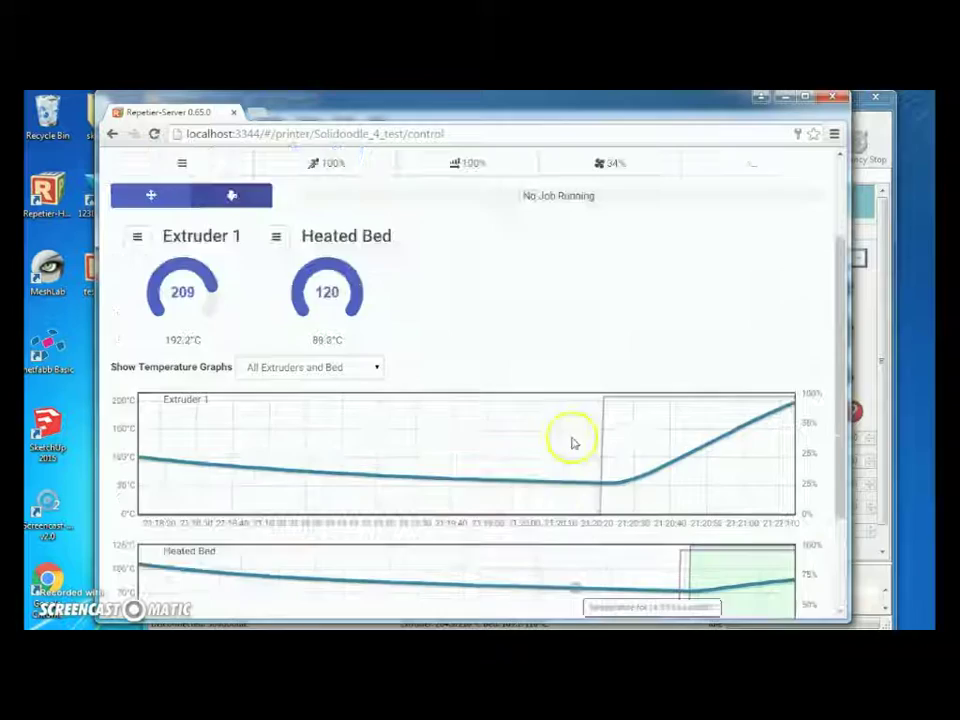
scroll(540, 446, "down", 2)
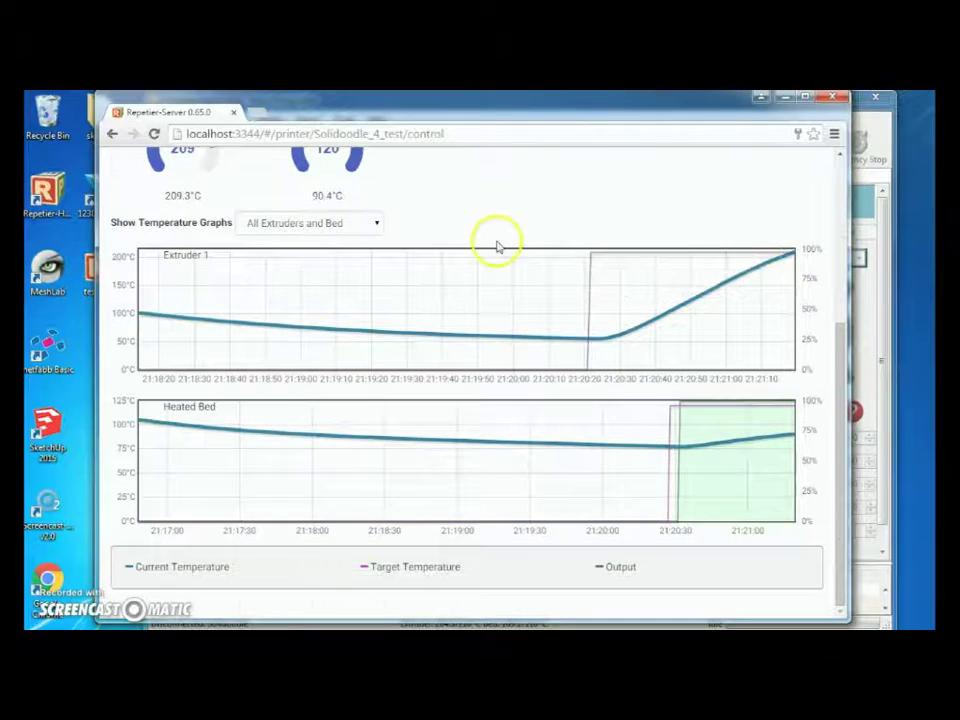
scroll(495, 242, "up", 2)
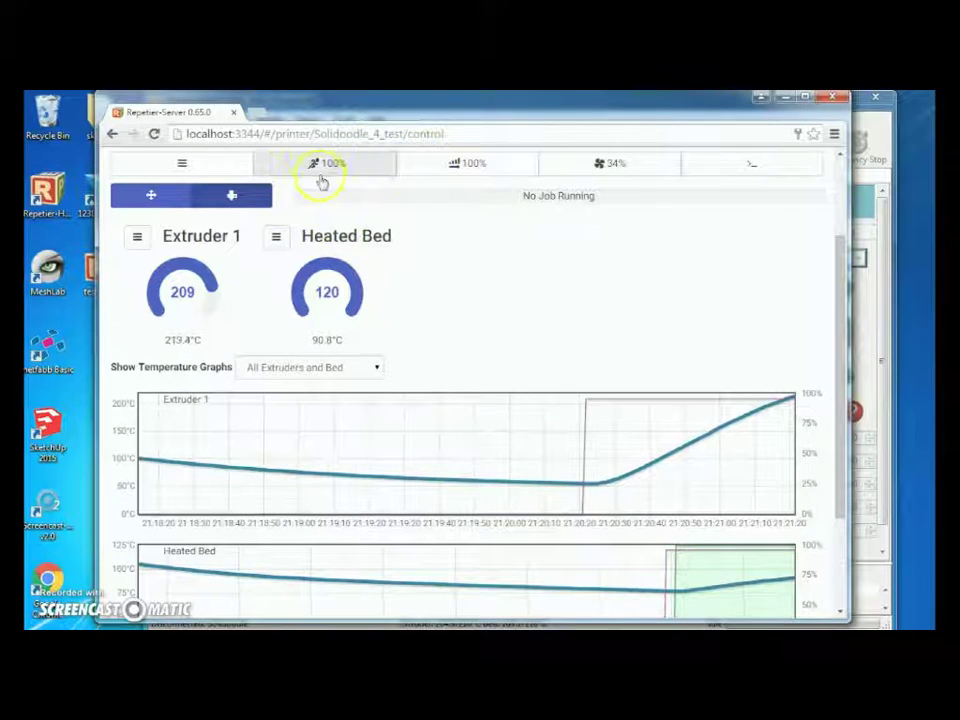
scroll(321, 181, "up", 2)
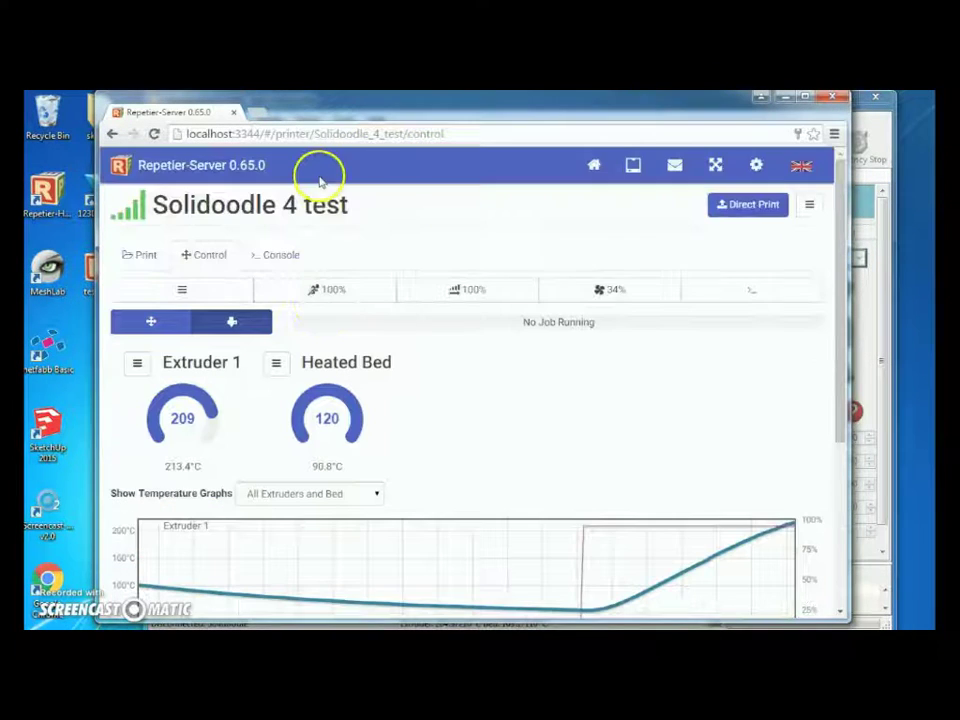
Turn on Commands and ACK logging in the printer console.
left_click(289, 258)
scroll(337, 272, "down", 1)
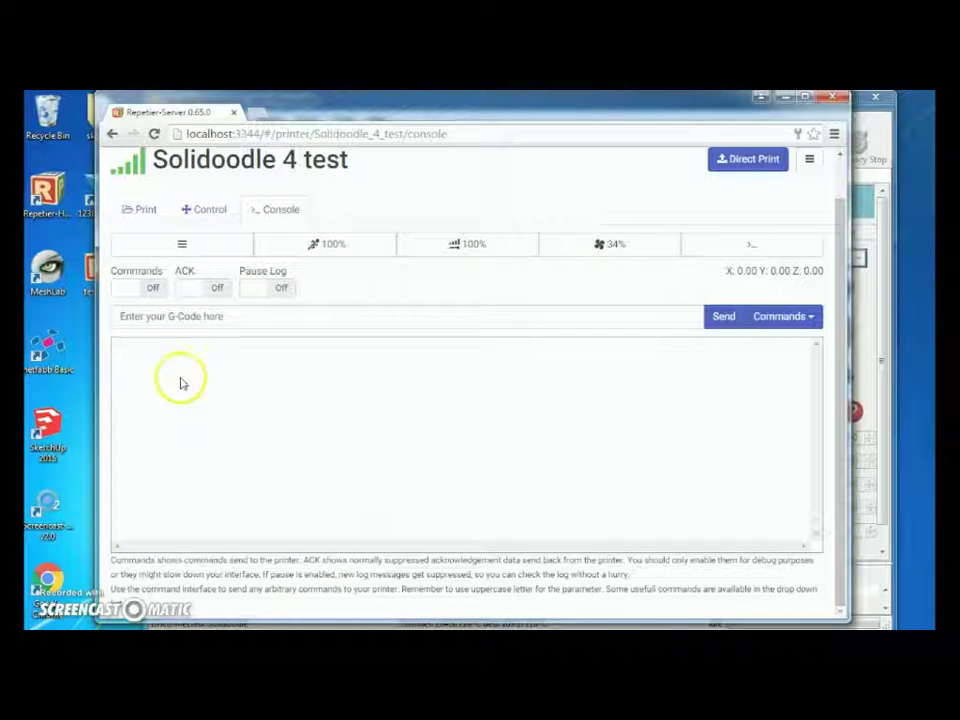
left_click(143, 287)
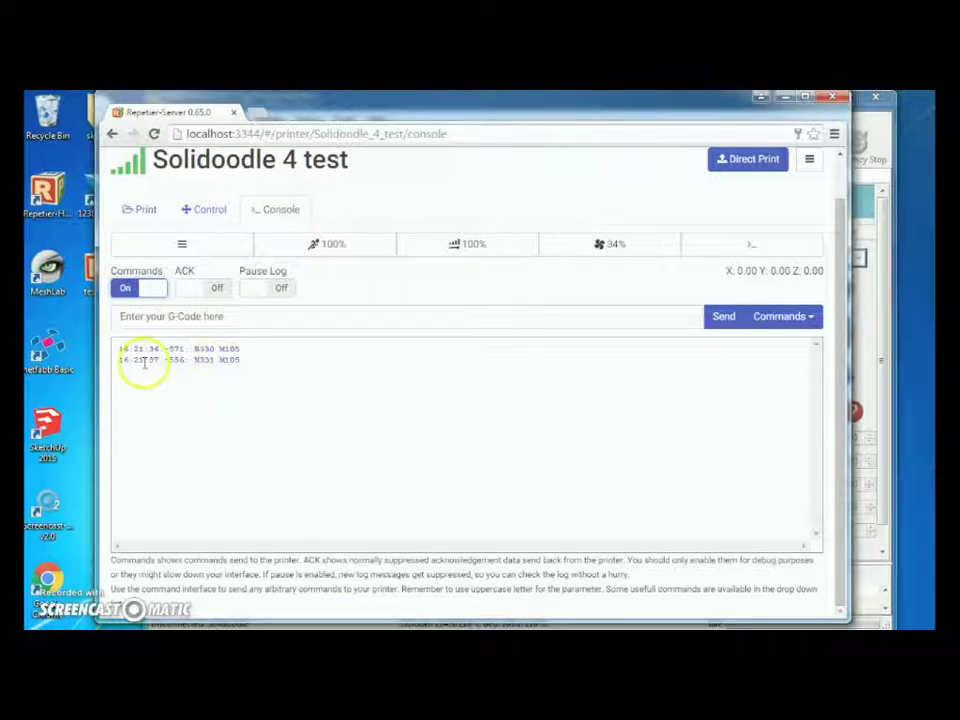
left_click(219, 289)
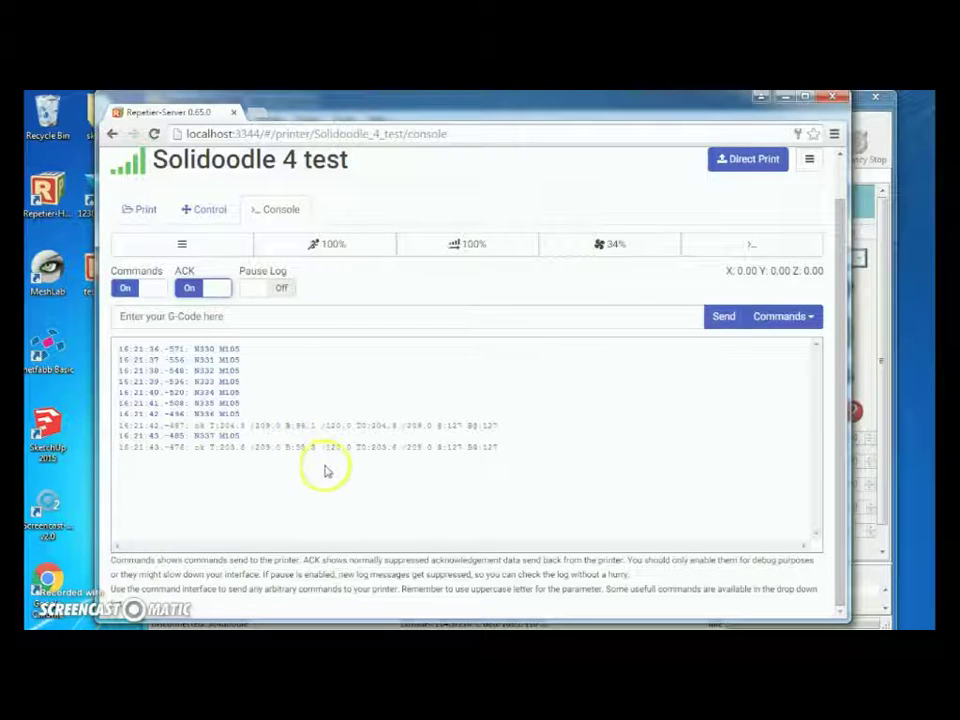
left_click(283, 290)
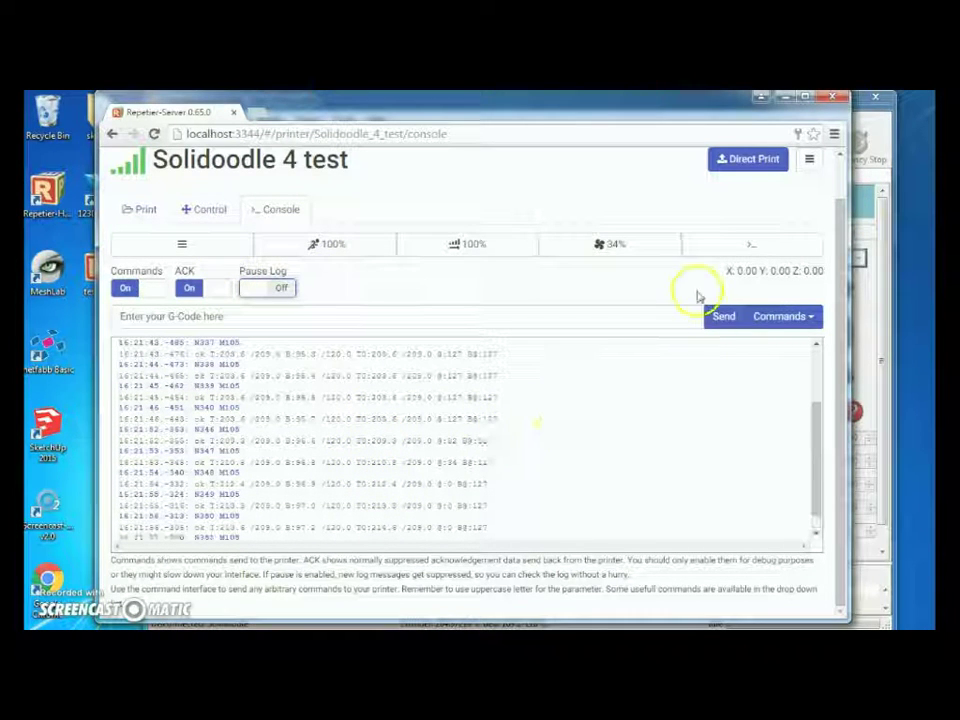
Open the G-Codes Quick Commands settings from the console's Commands menu.
left_click(318, 312)
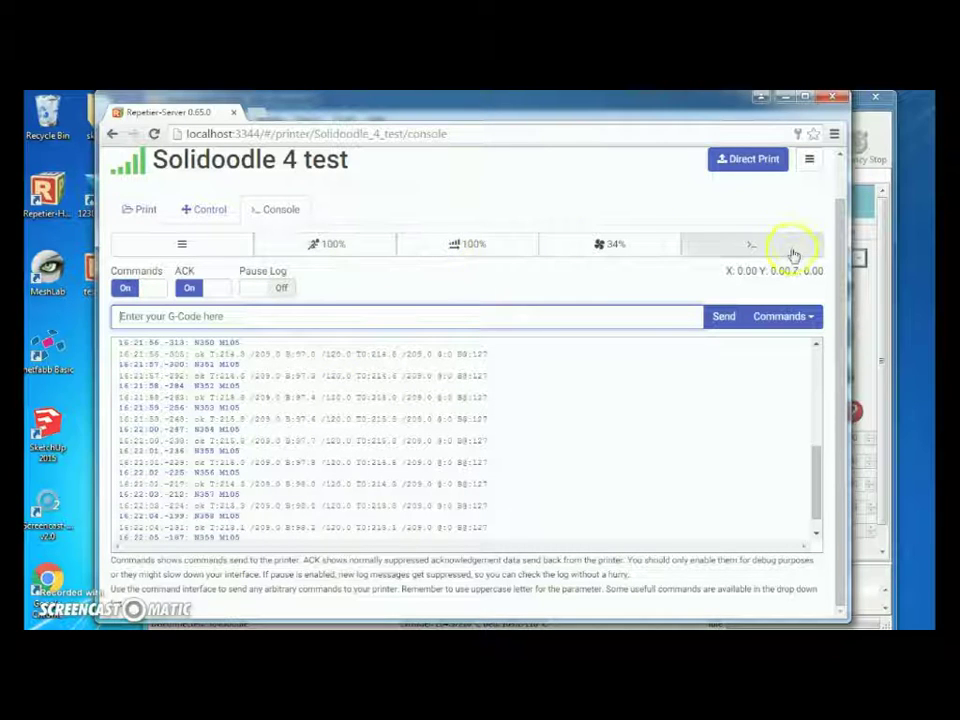
left_click(783, 316)
left_click(765, 342)
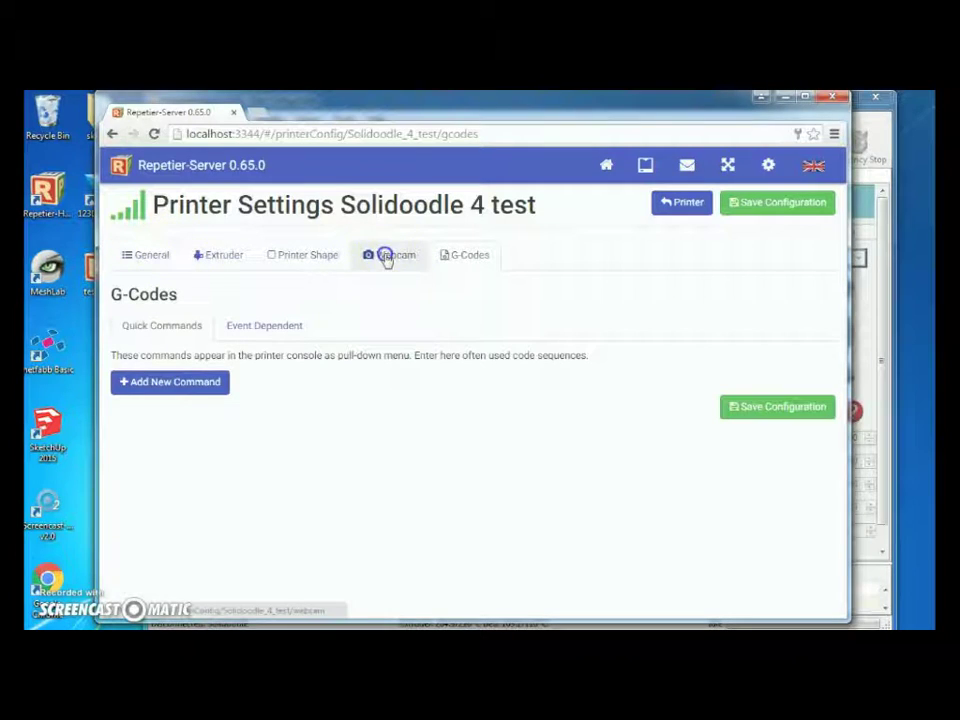
Check the Webcam settings, then view the Extruder page down to the Heated Bed presets.
left_click(386, 257)
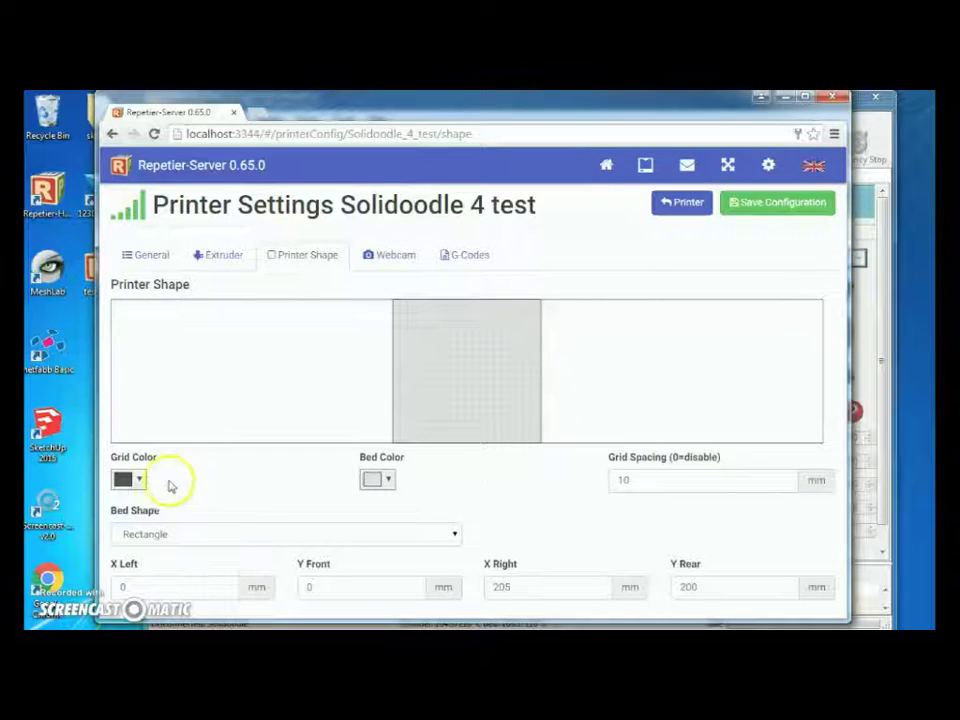
left_click(235, 255)
scroll(338, 388, "down", 3)
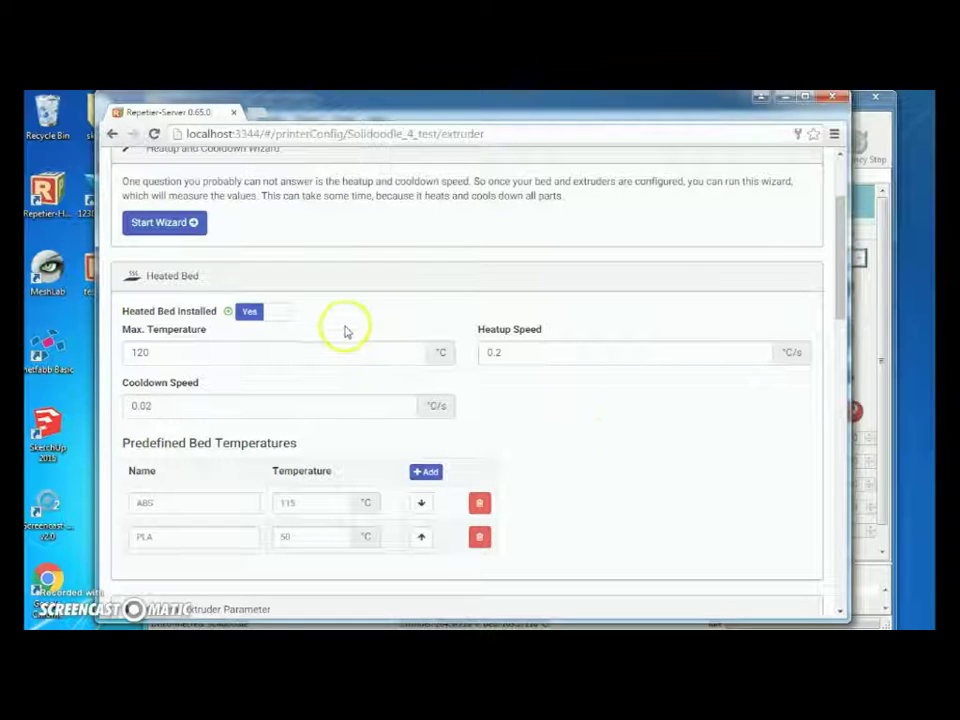
Change the bed temperature presets so ABS reads 120°C and PLA reads 70°C.
scroll(248, 348, "down", 1)
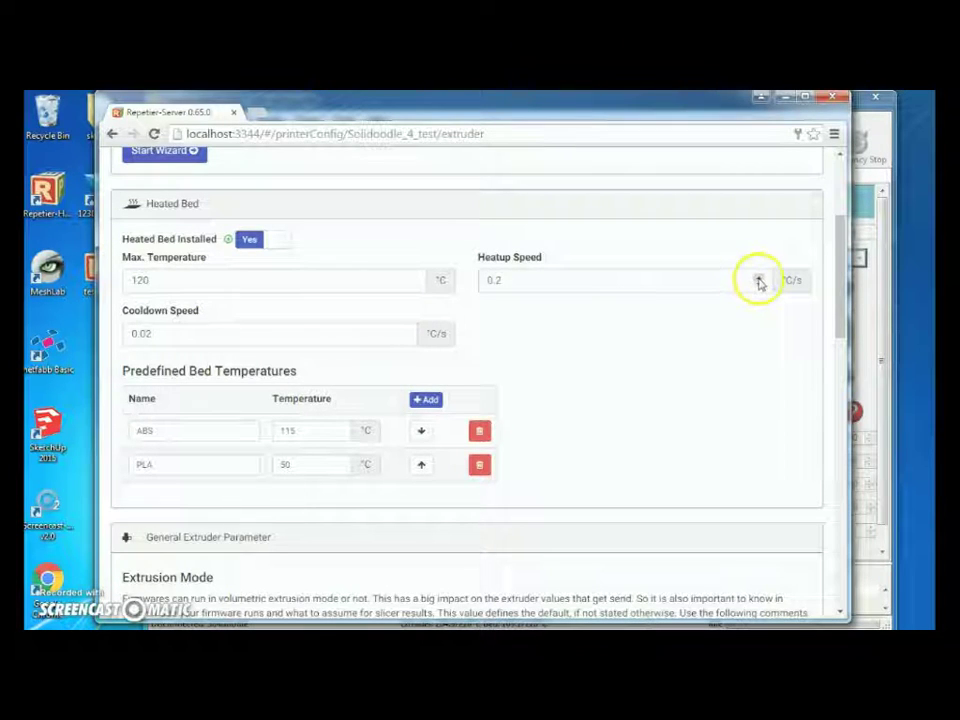
scroll(400, 320, "down", 1)
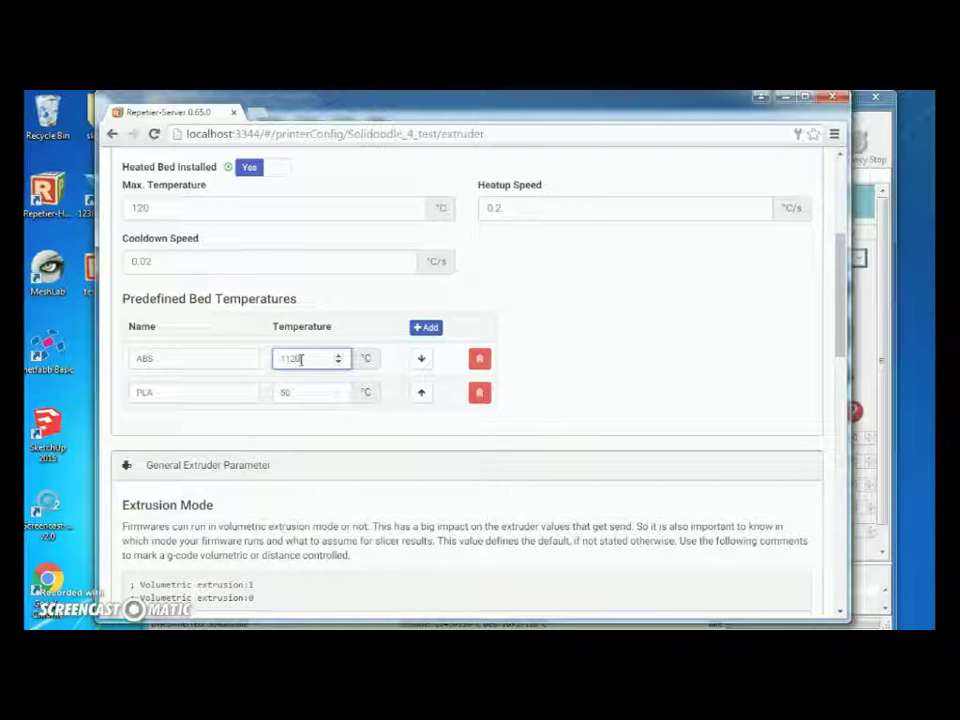
left_click(301, 391)
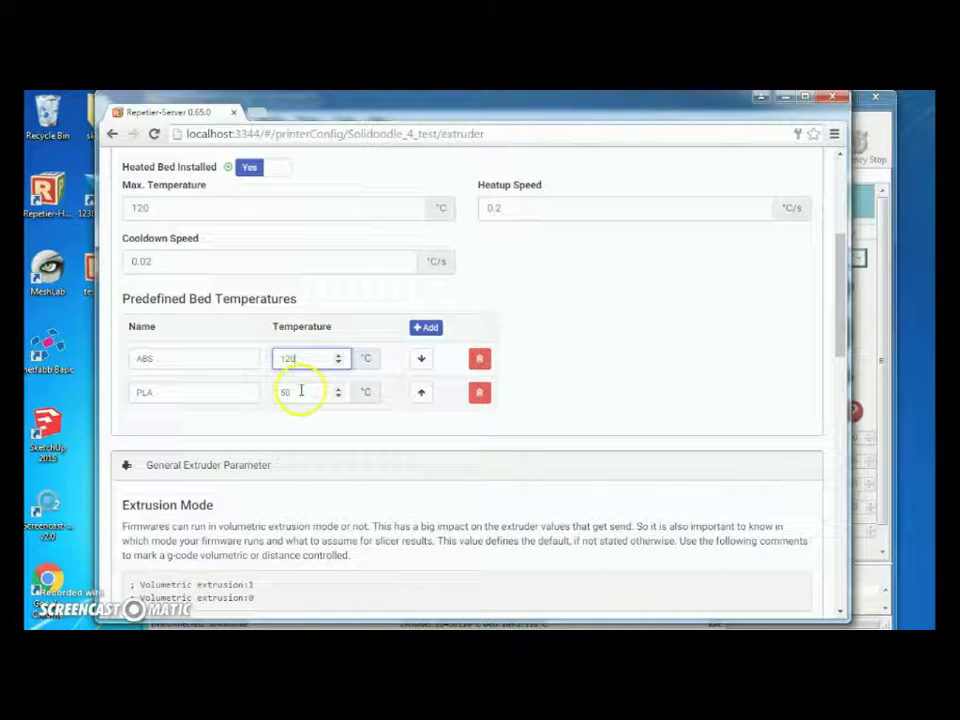
key("BackSpace")
key("BackSpace")
scroll(299, 398, "down", 1)
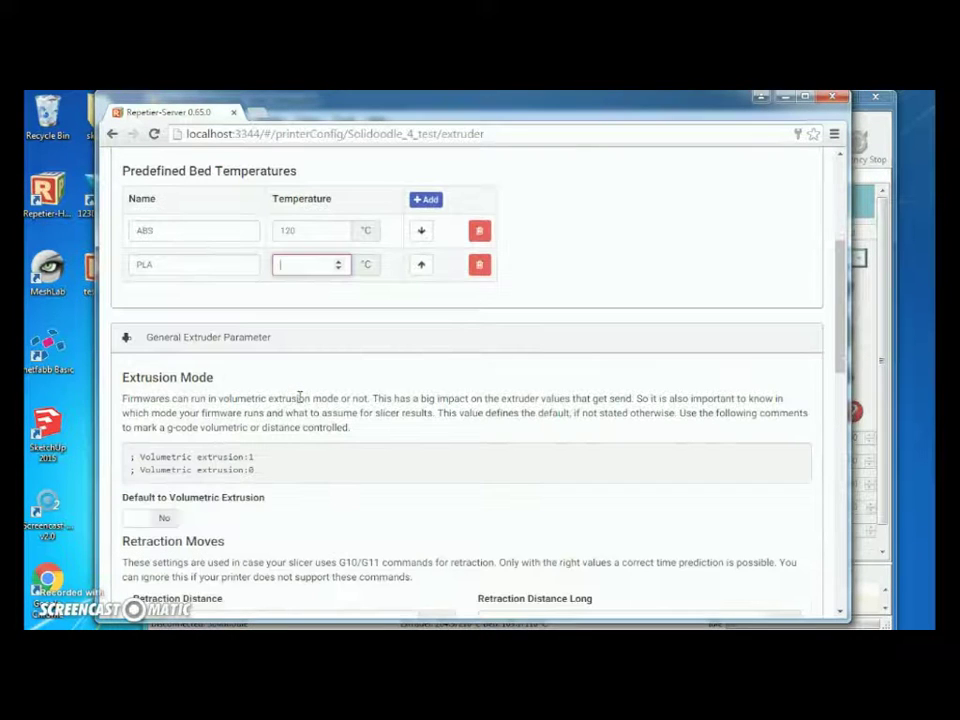
type("70")
scroll(299, 398, "up", 1)
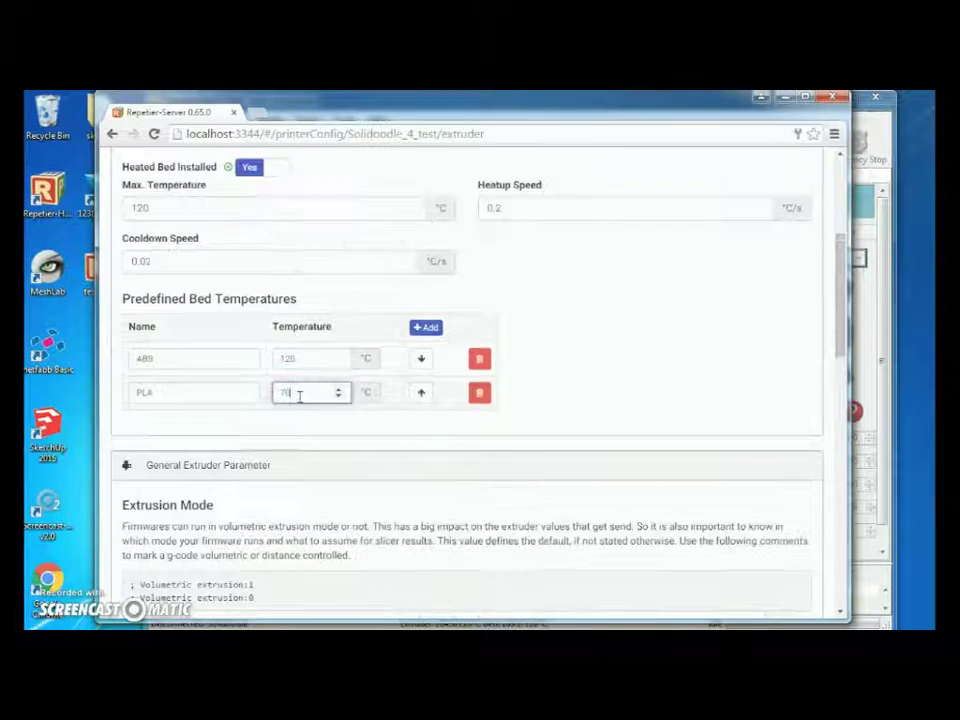
scroll(360, 390, "down", 1)
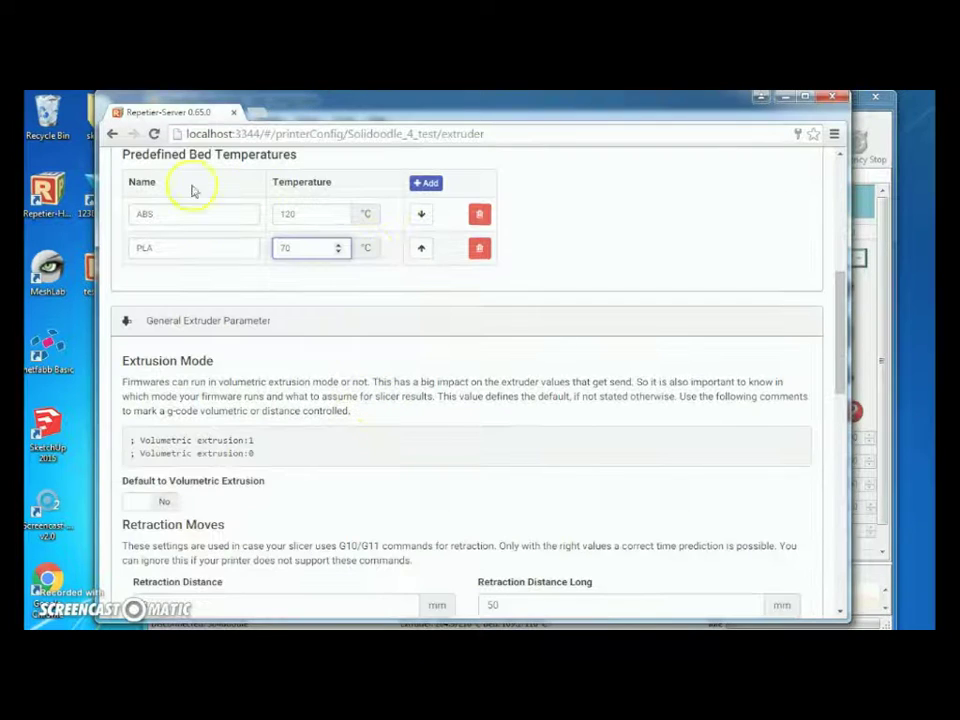
scroll(304, 332, "down", 1)
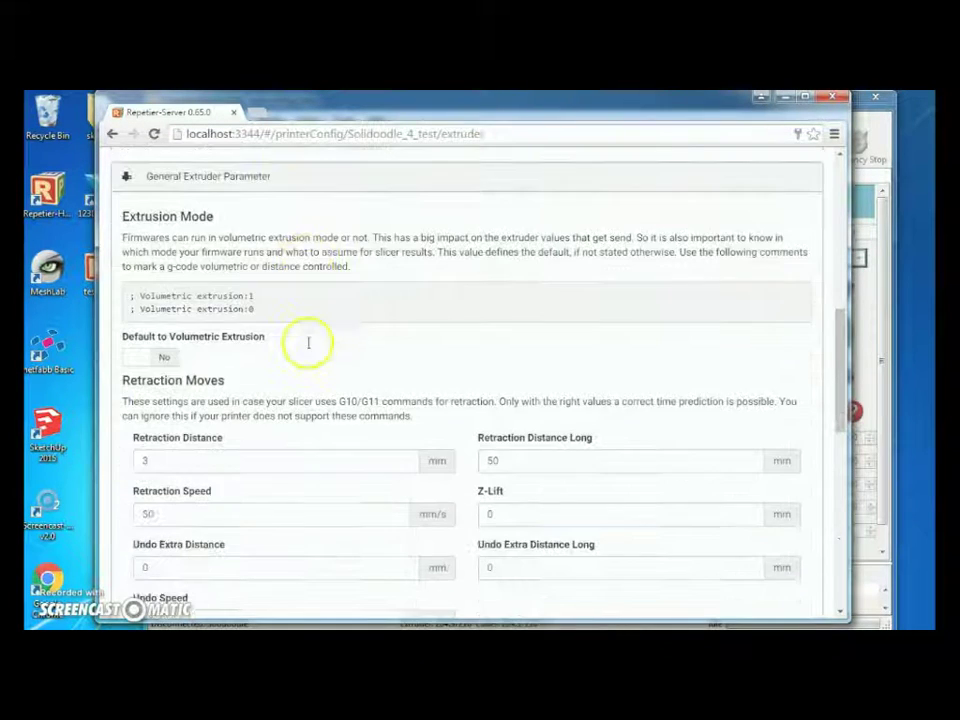
scroll(307, 343, "down", 1)
left_click(216, 317)
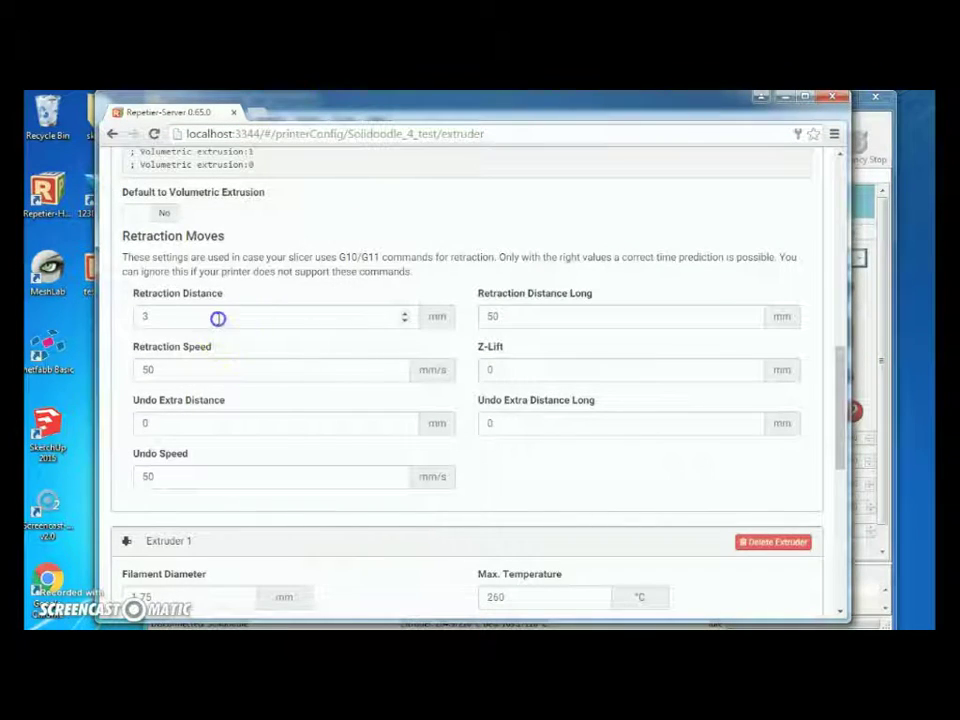
key("BackSpace")
type("2")
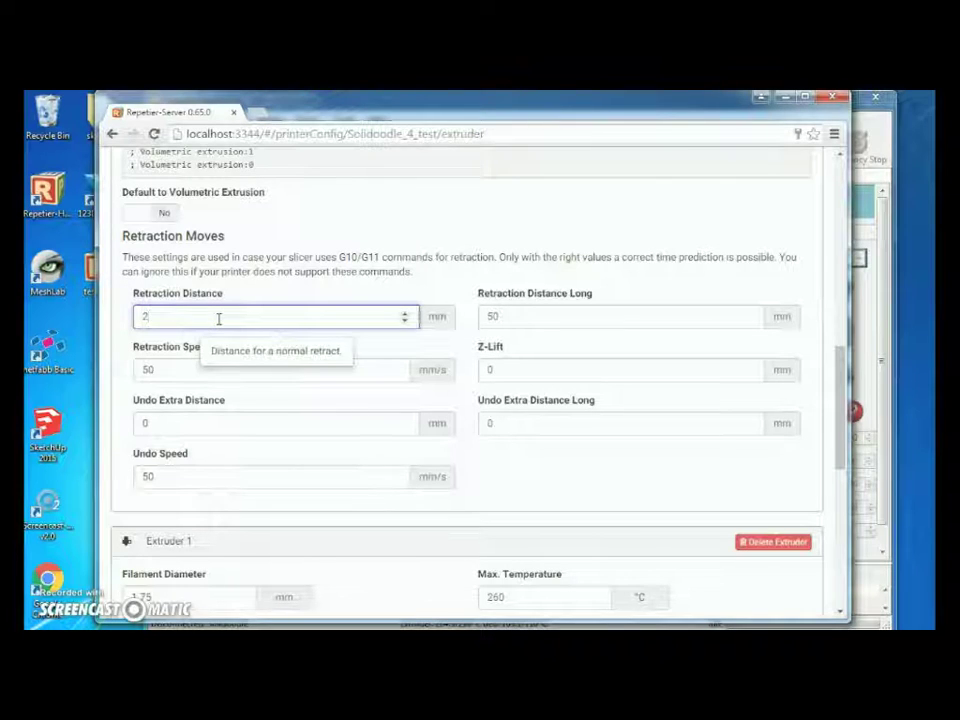
left_click(200, 370)
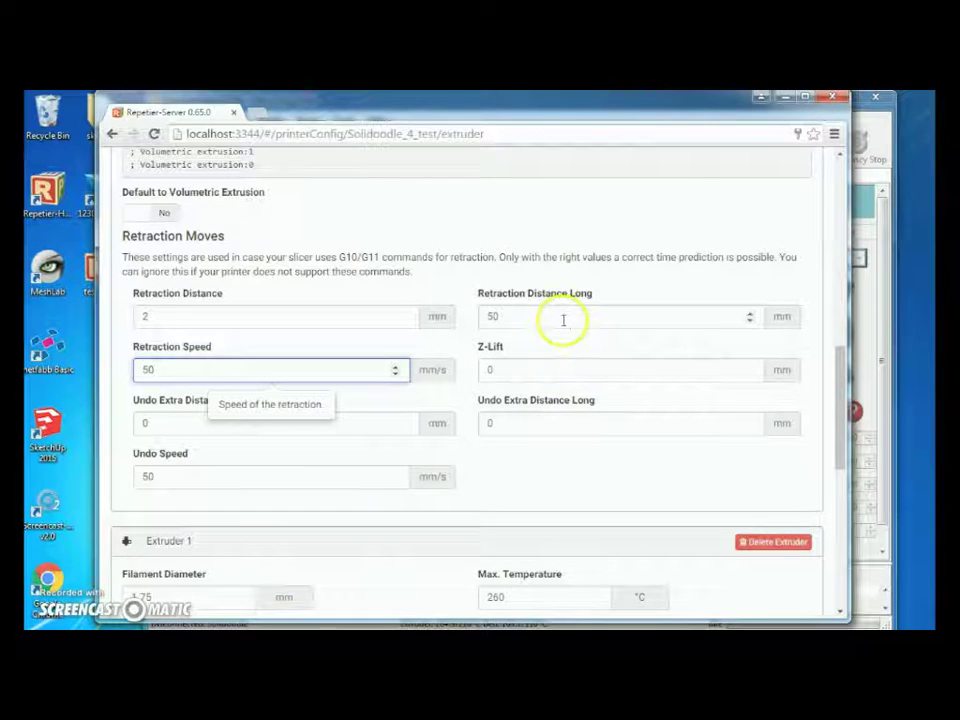
scroll(533, 422, "down", 1)
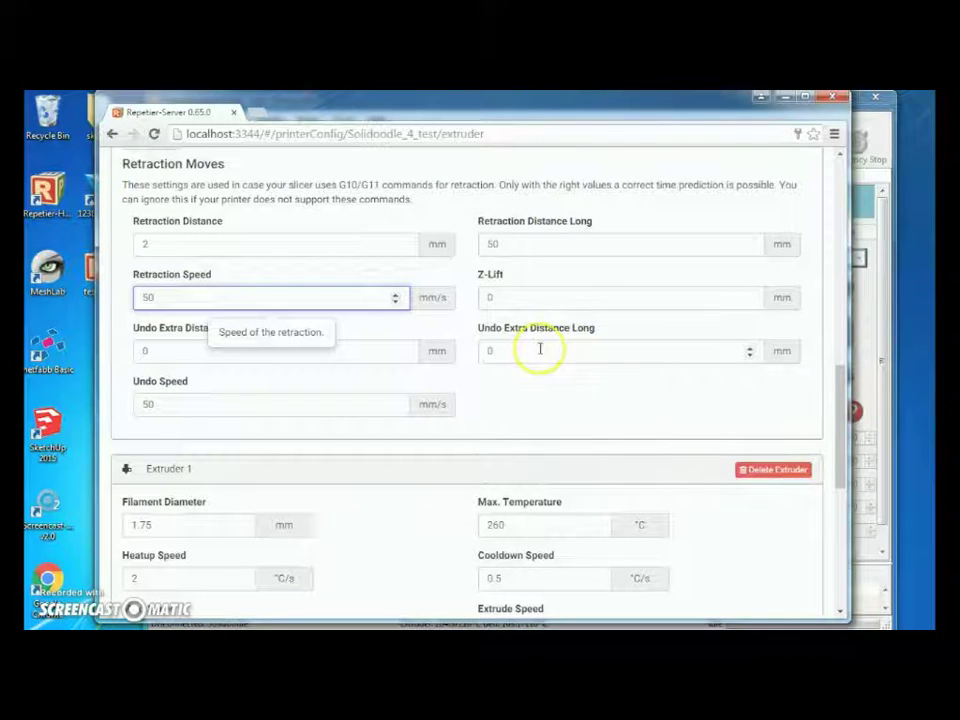
scroll(540, 354, "down", 3)
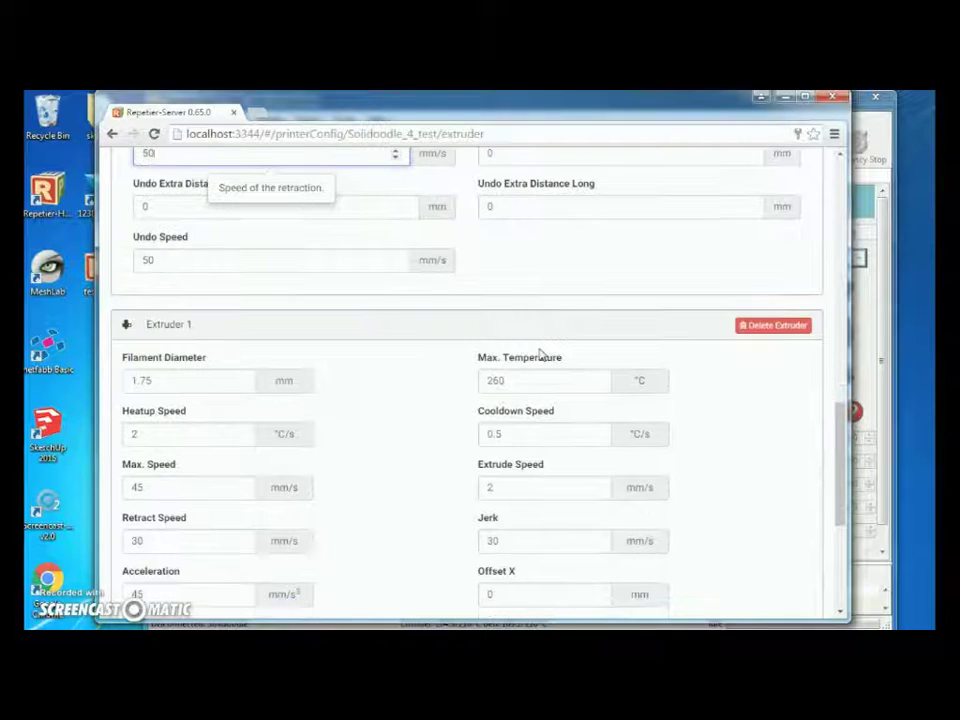
scroll(165, 347, "down", 1)
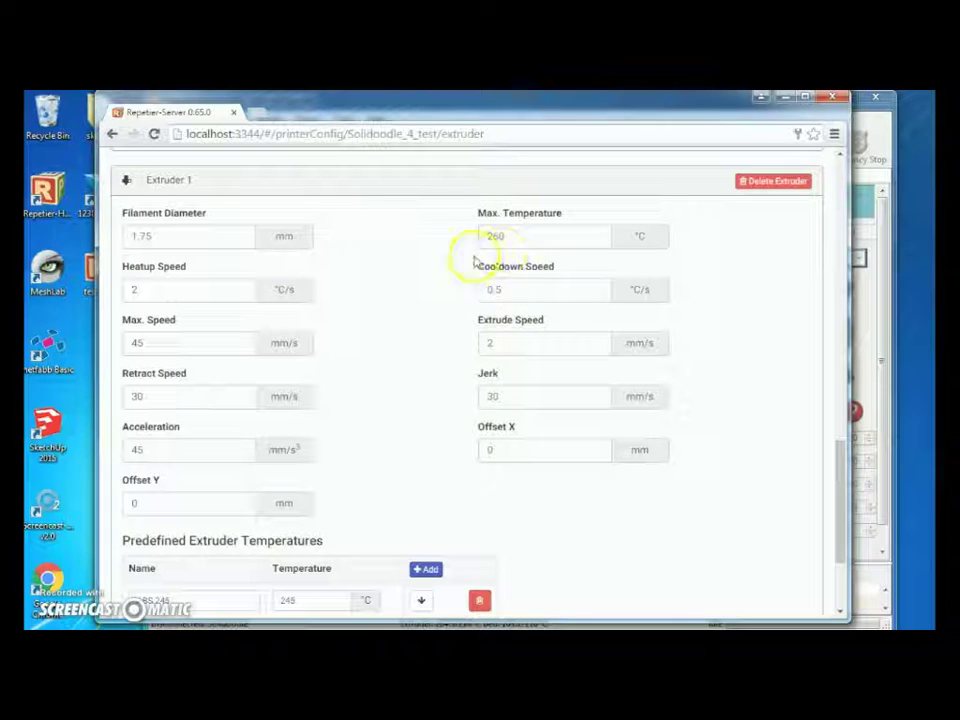
scroll(450, 324, "down", 1)
scroll(448, 332, "up", 1)
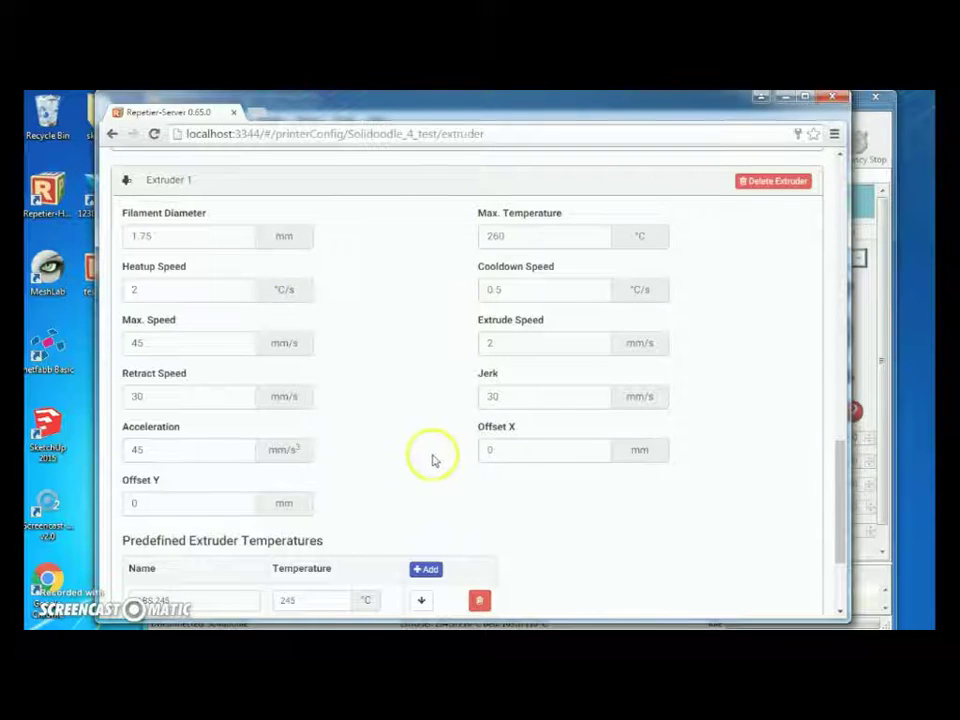
scroll(440, 459, "down", 1)
scroll(566, 493, "down", 1)
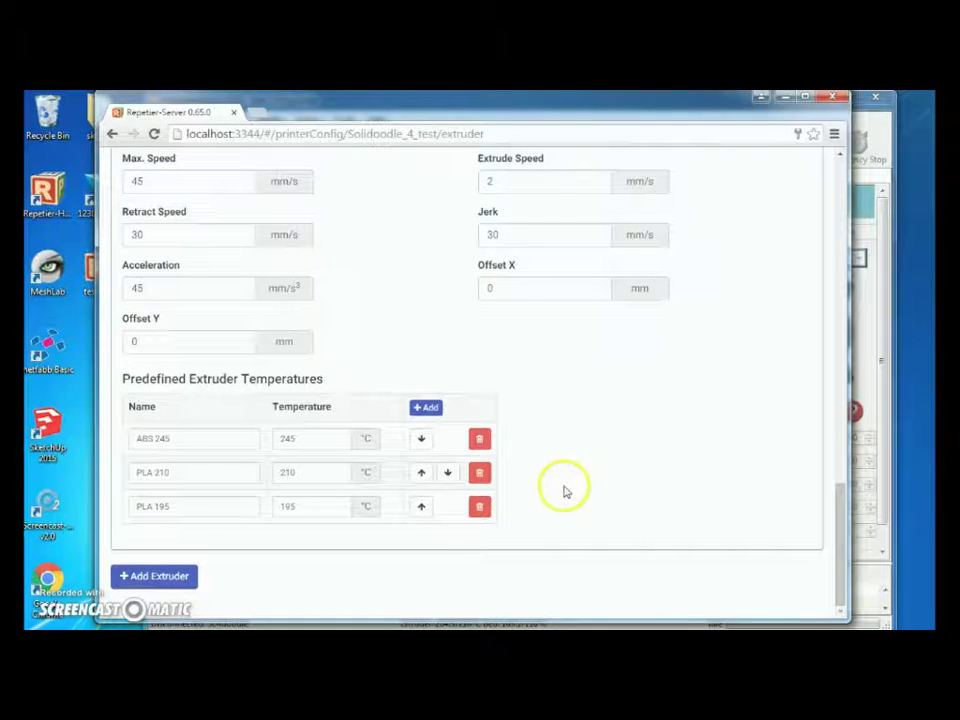
scroll(565, 352, "up", 2)
scroll(360, 320, "up", 2)
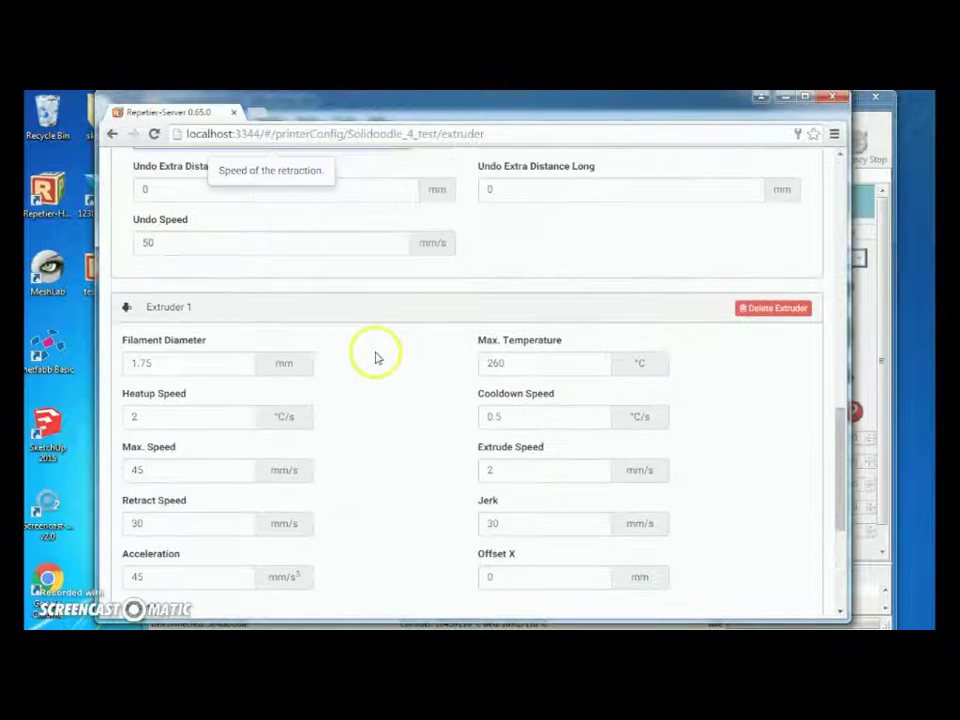
scroll(357, 420, "up", 10)
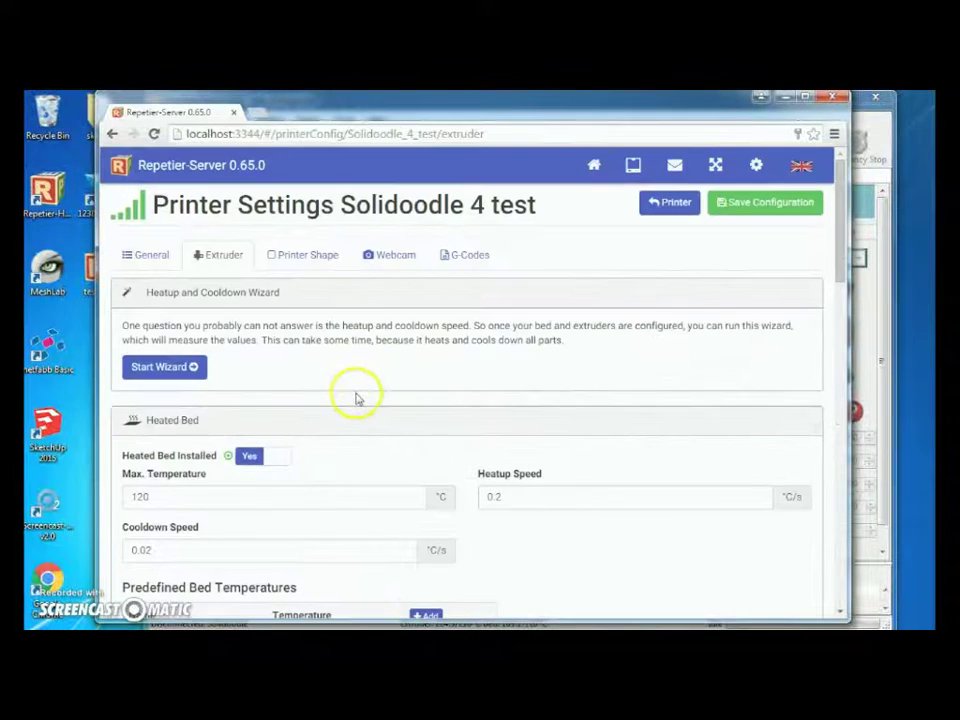
Review the General settings: Marlin firmware, COM3 at 250000 baud, 200 mm axis maximums.
left_click(147, 255)
scroll(308, 345, "down", 1)
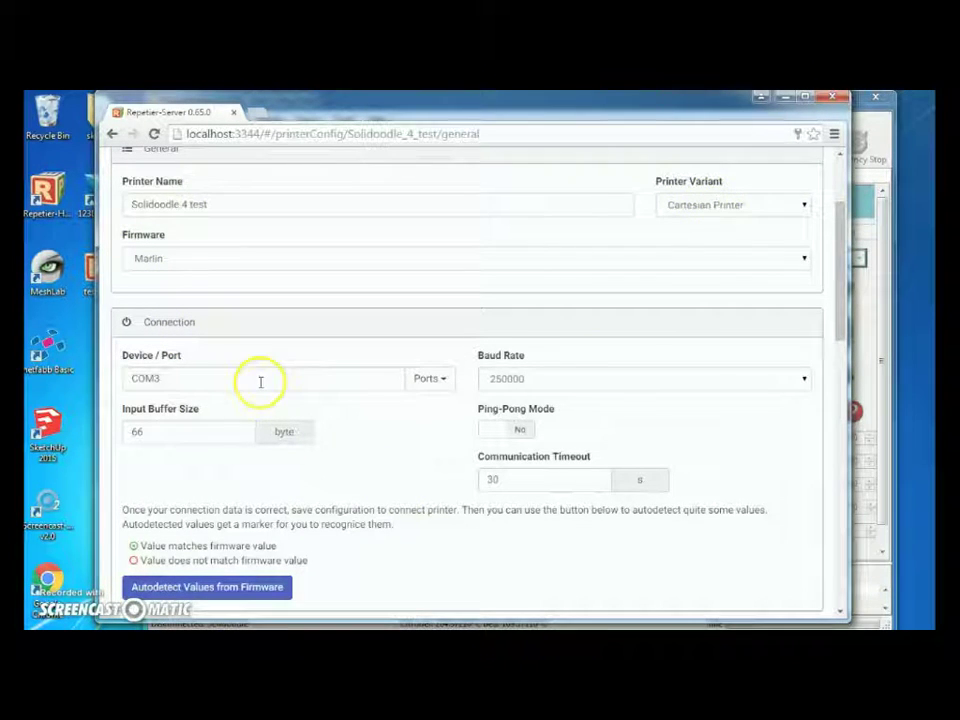
scroll(303, 403, "down", 1)
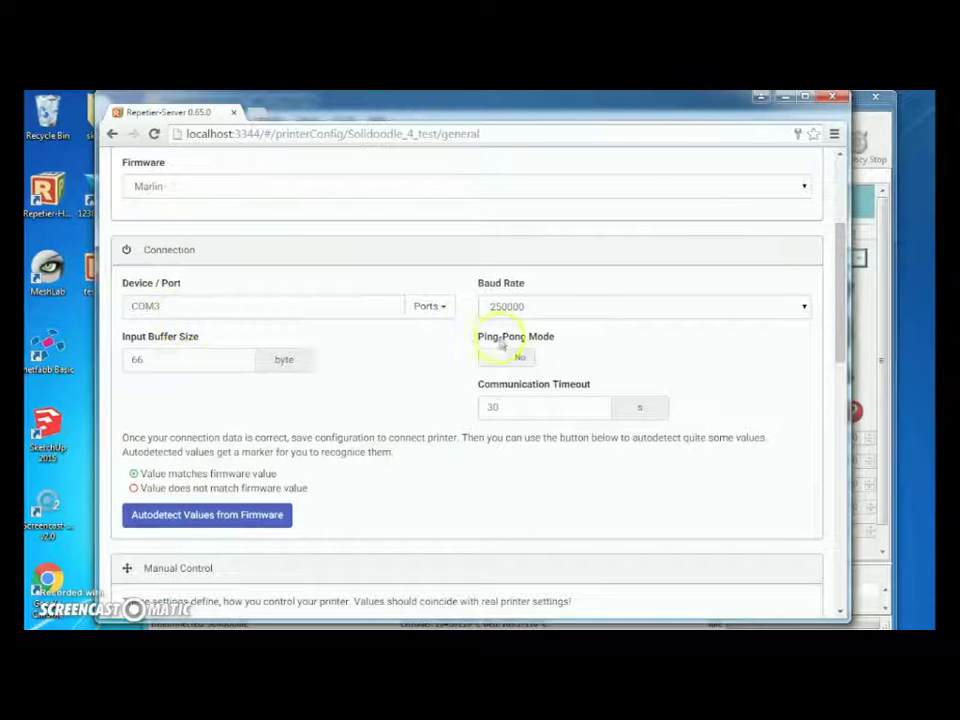
scroll(614, 380, "down", 1)
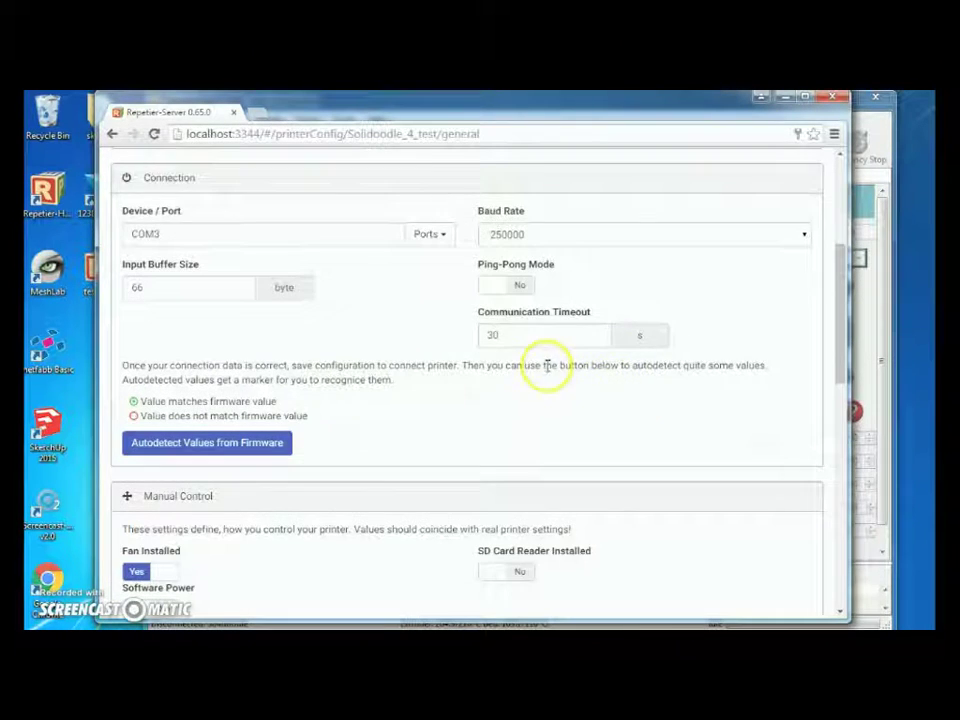
scroll(548, 370, "down", 2)
scroll(548, 370, "down", 2)
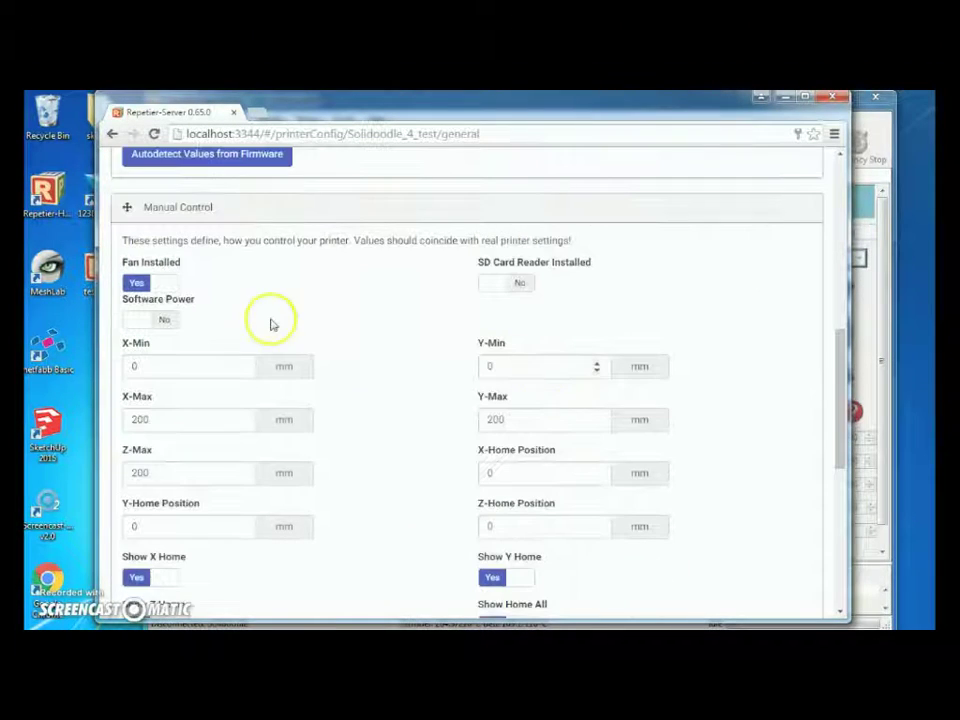
scroll(490, 440, "down", 2)
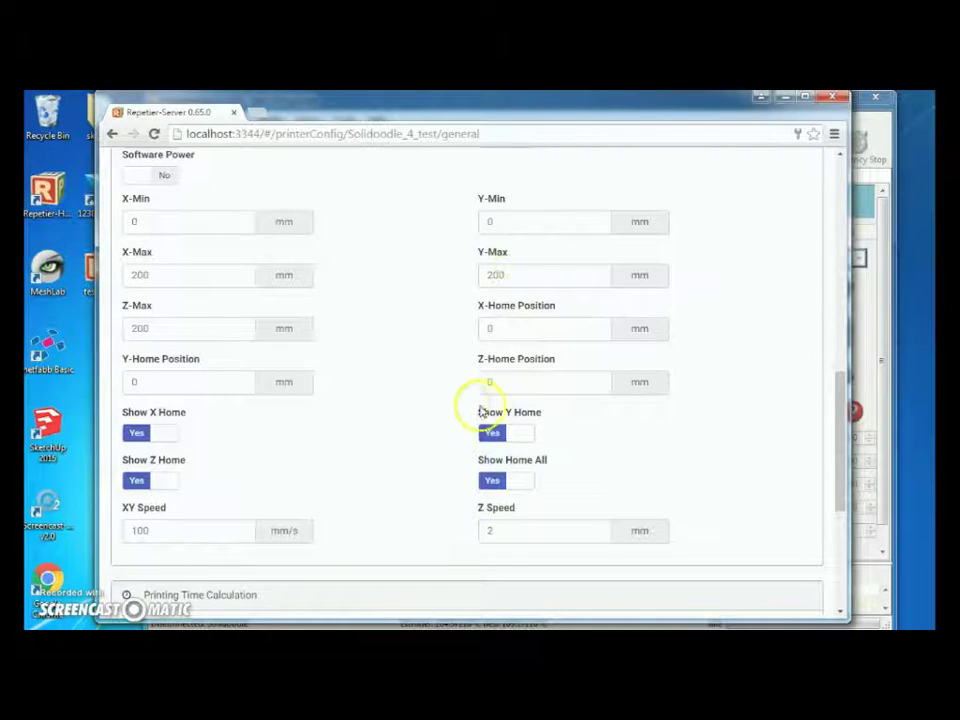
scroll(463, 409, "down", 4)
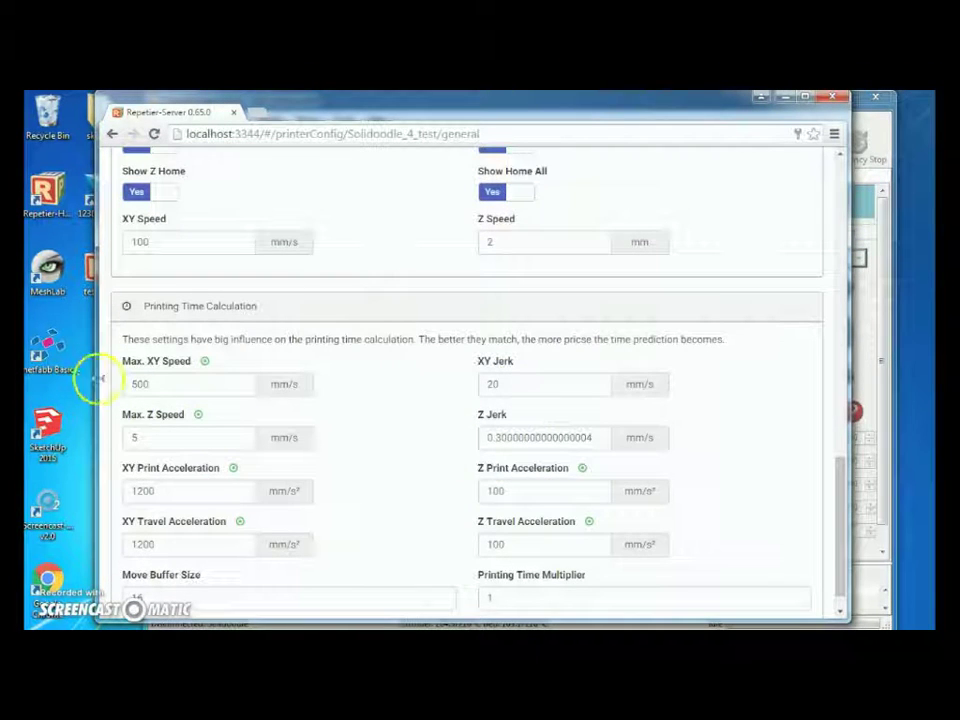
scroll(194, 437, "down", 1)
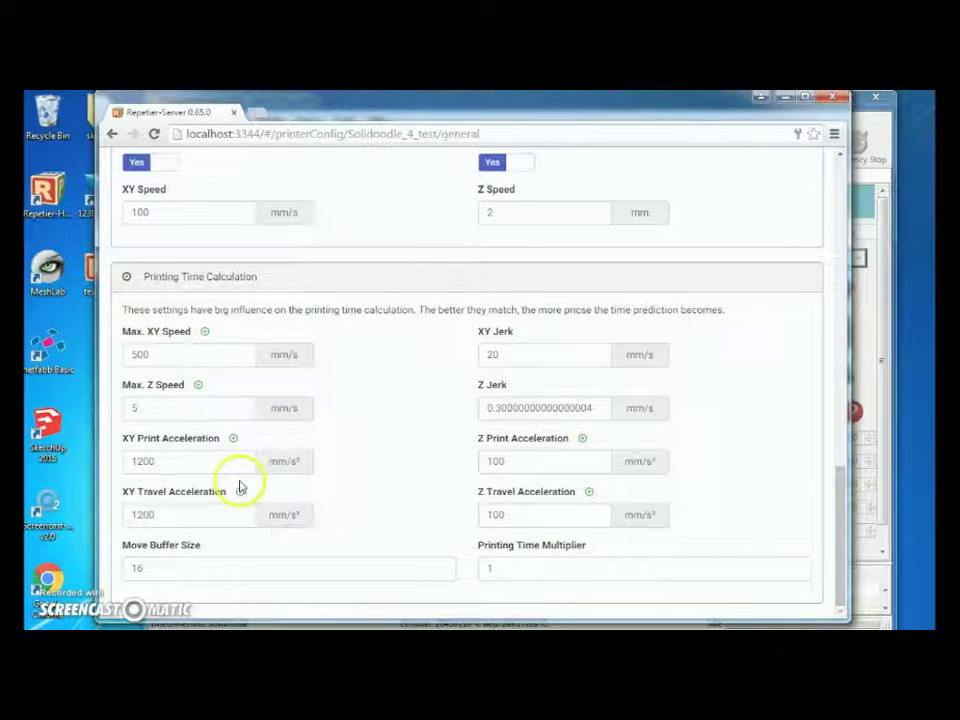
scroll(466, 489, "up", 15)
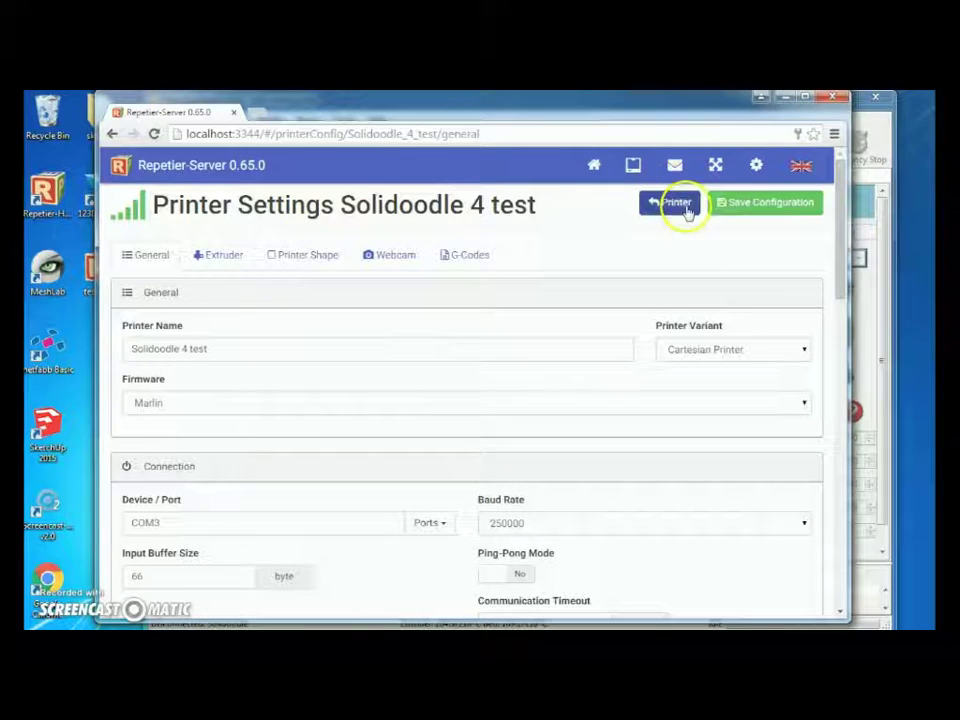
Save the Solidoodle 4 test configuration and return to its print page.
left_click(751, 205)
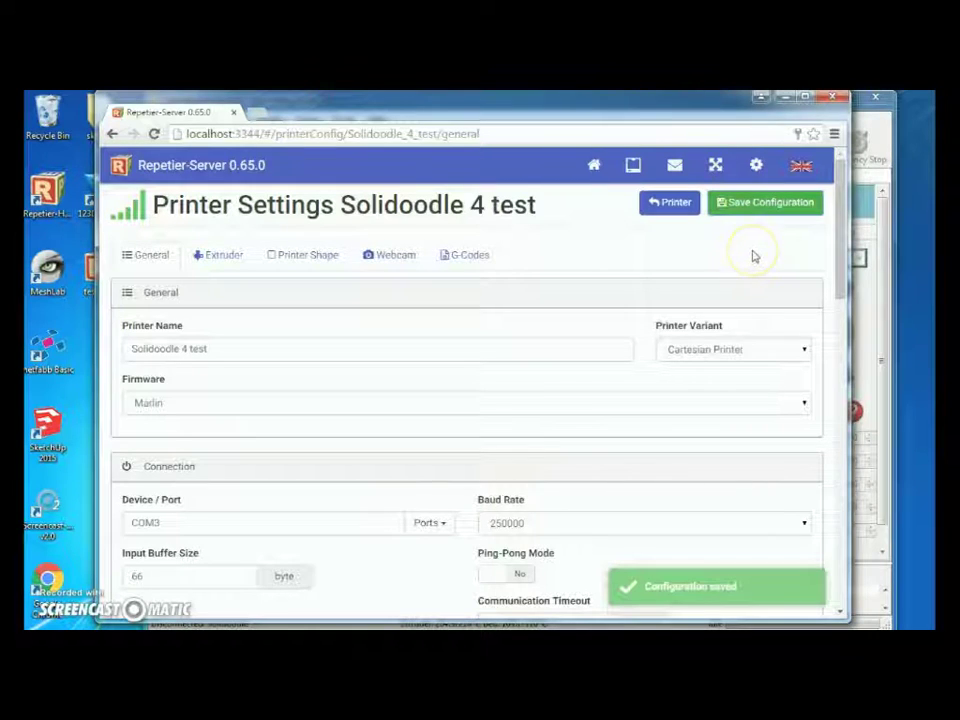
left_click(674, 202)
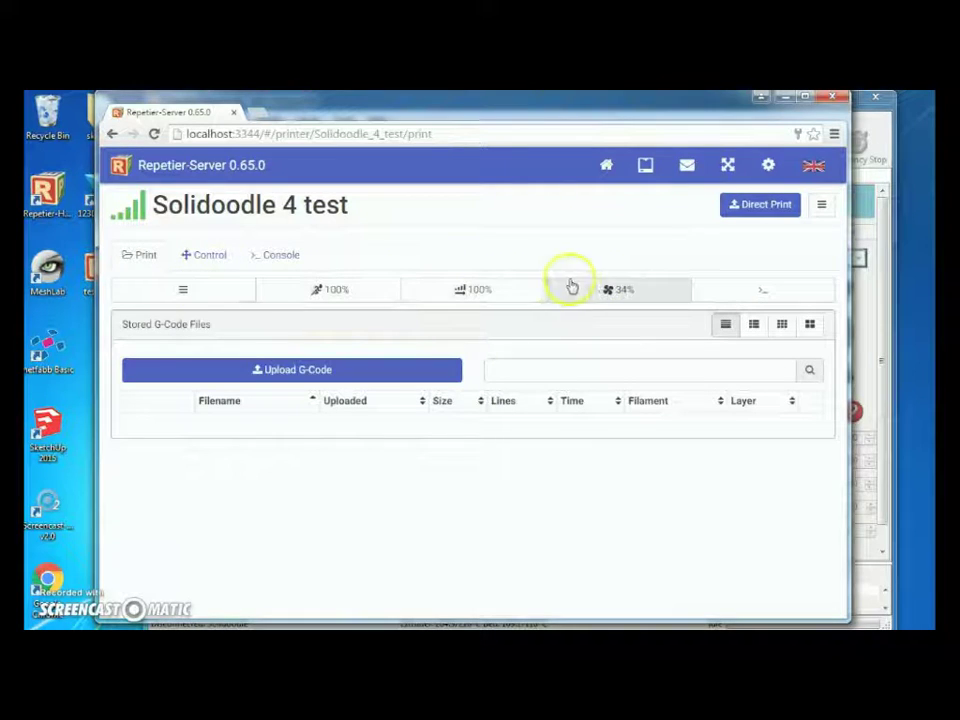
Review the temperature graphs, move and extrude panels, and current extruder and bed temperatures.
left_click(205, 256)
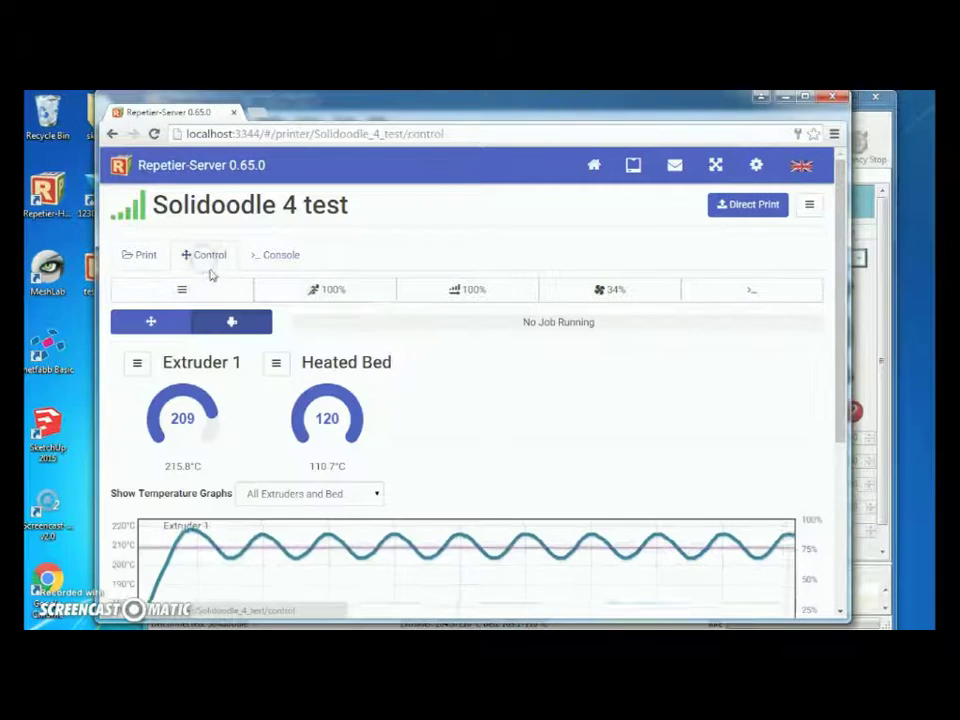
scroll(525, 310, "down", 3)
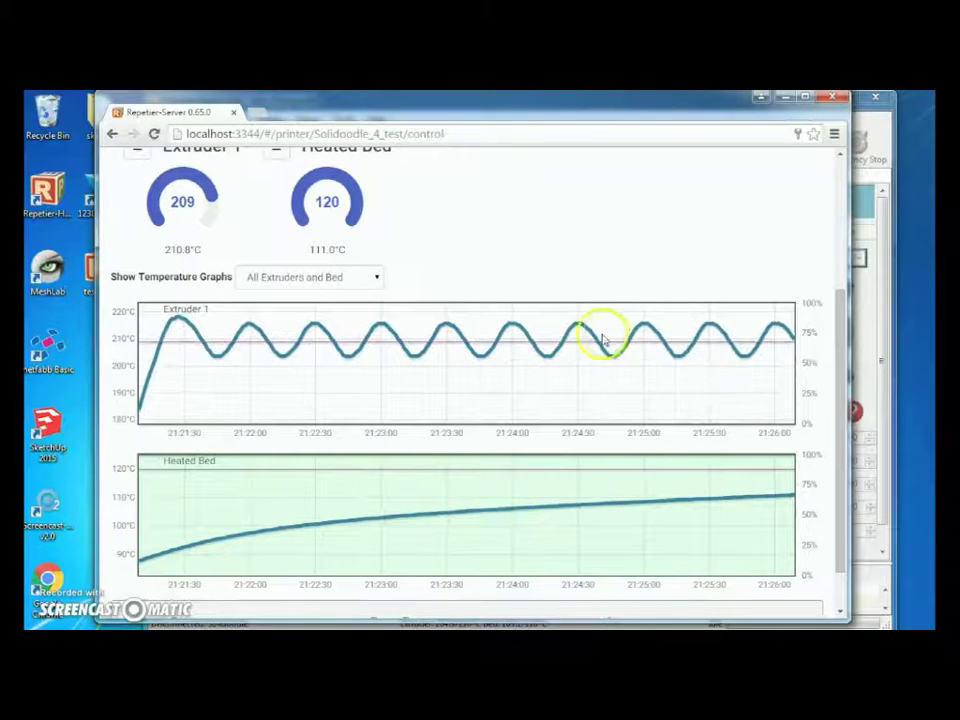
scroll(368, 318, "up", 3)
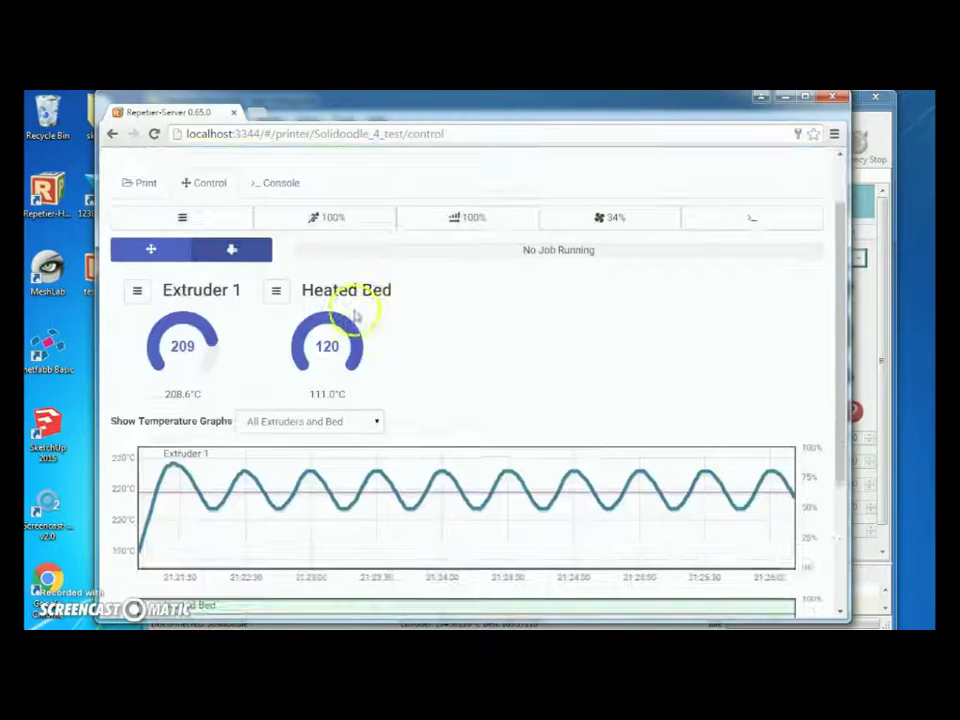
left_click(168, 250)
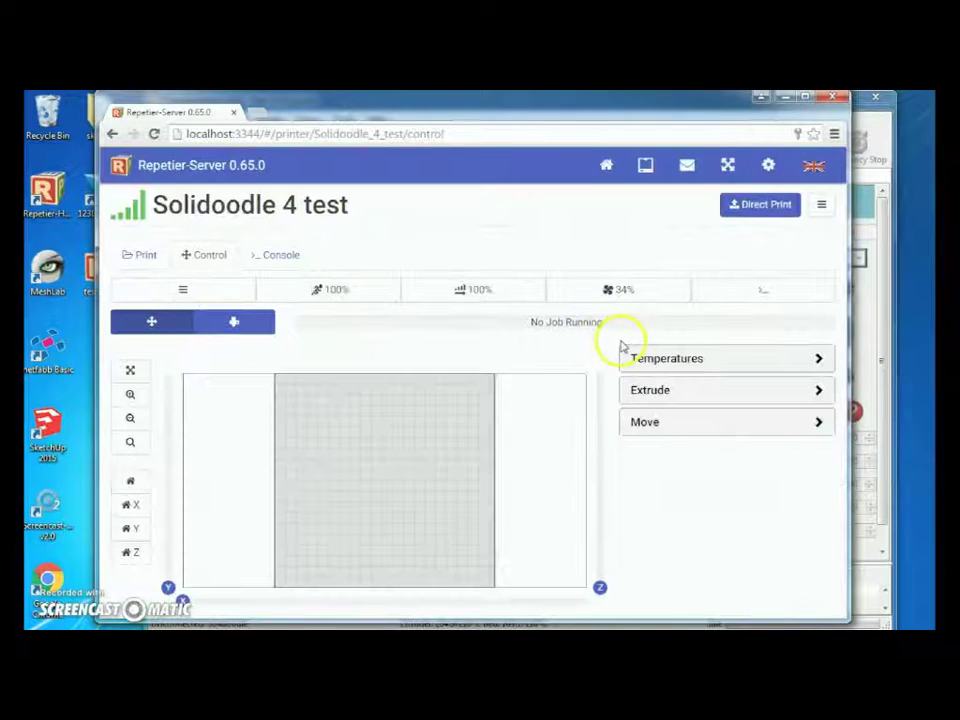
left_click(815, 395)
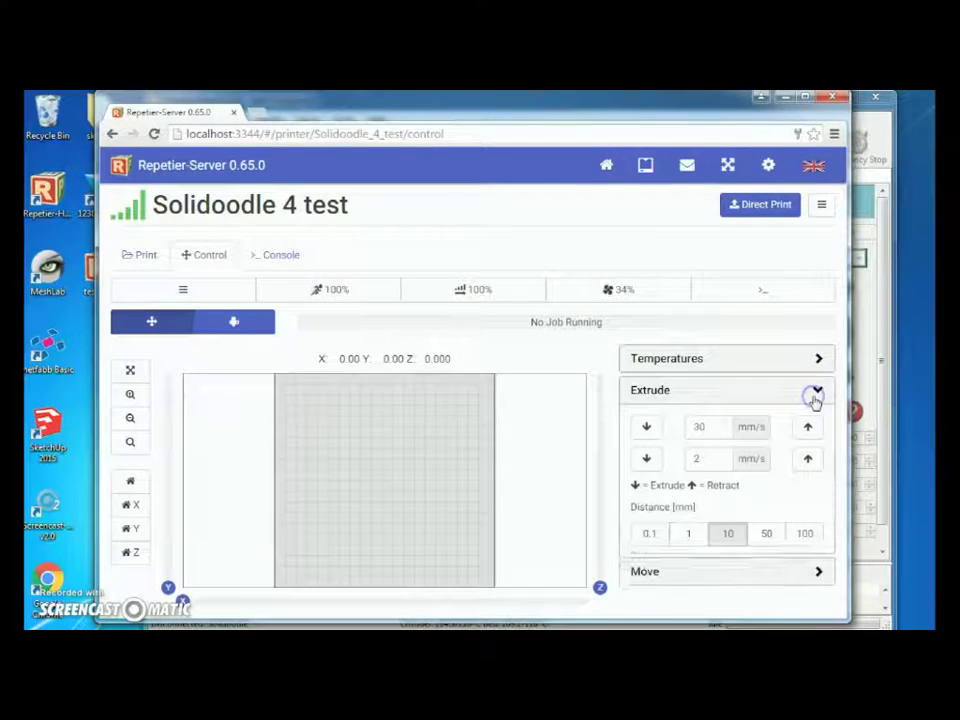
left_click(815, 392)
left_click(814, 362)
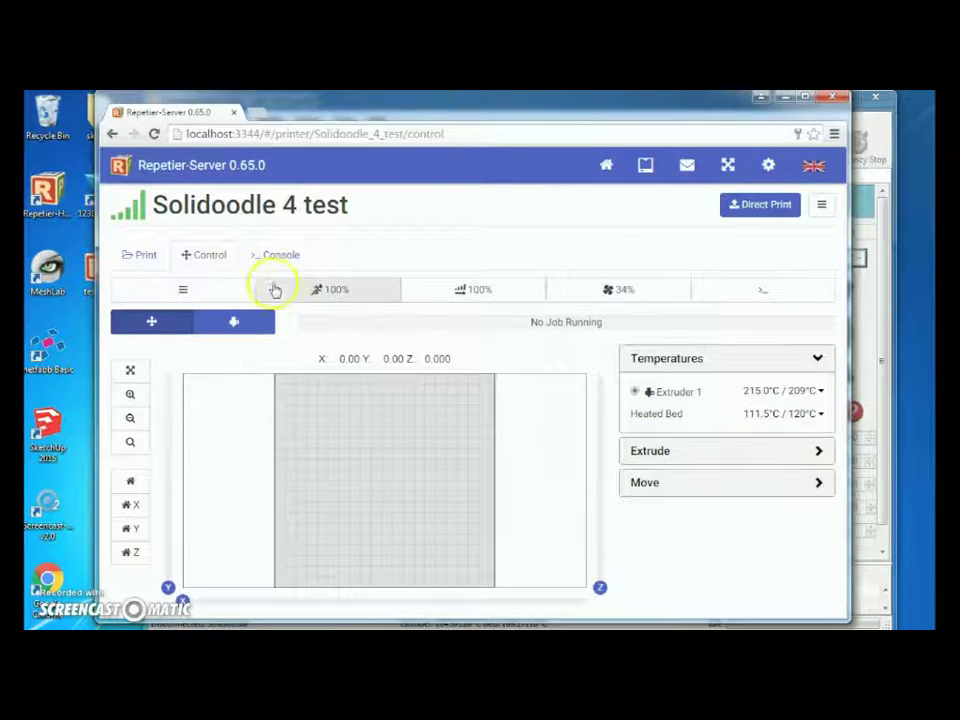
Upload 'test circle' from the Desktop to the stored G-code list and start printing it.
left_click(135, 258)
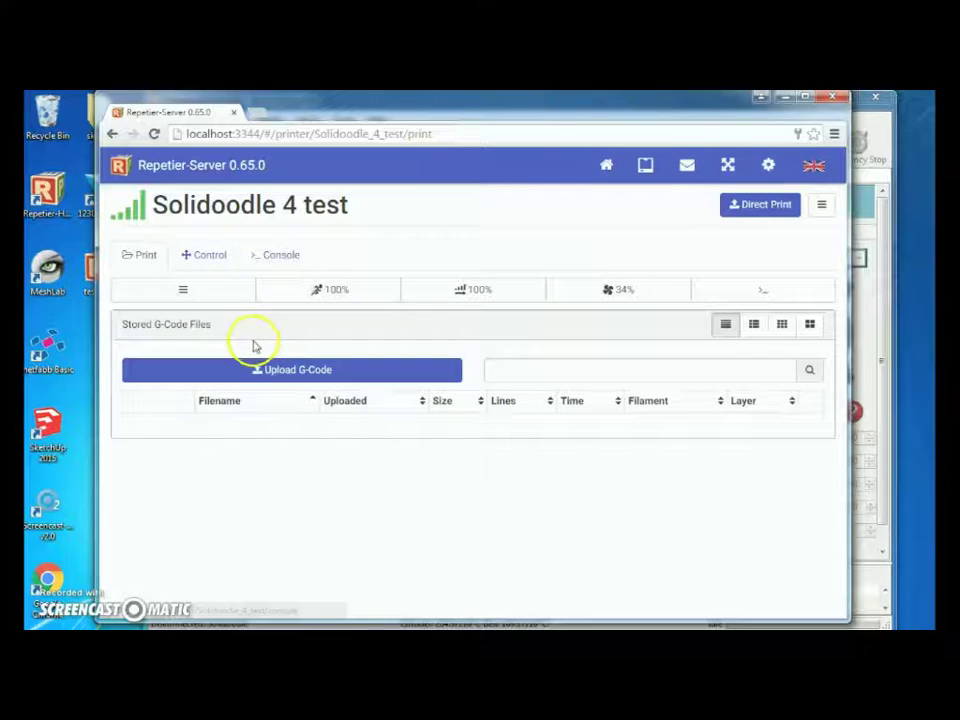
left_click(256, 370)
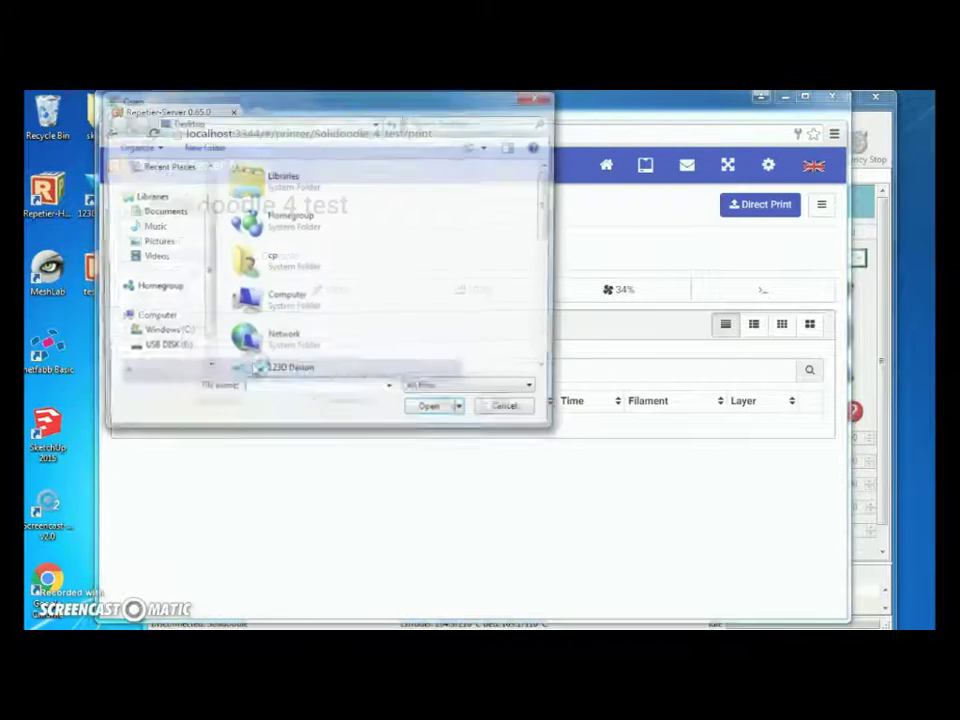
left_click(322, 290)
scroll(322, 300, "down", 5)
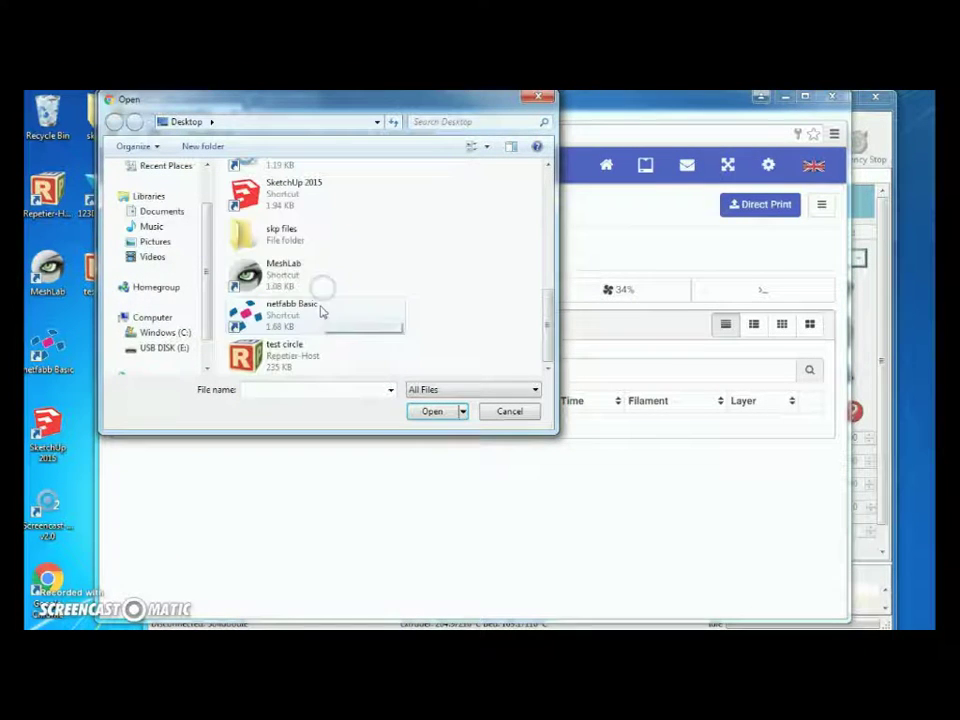
double_click(298, 368)
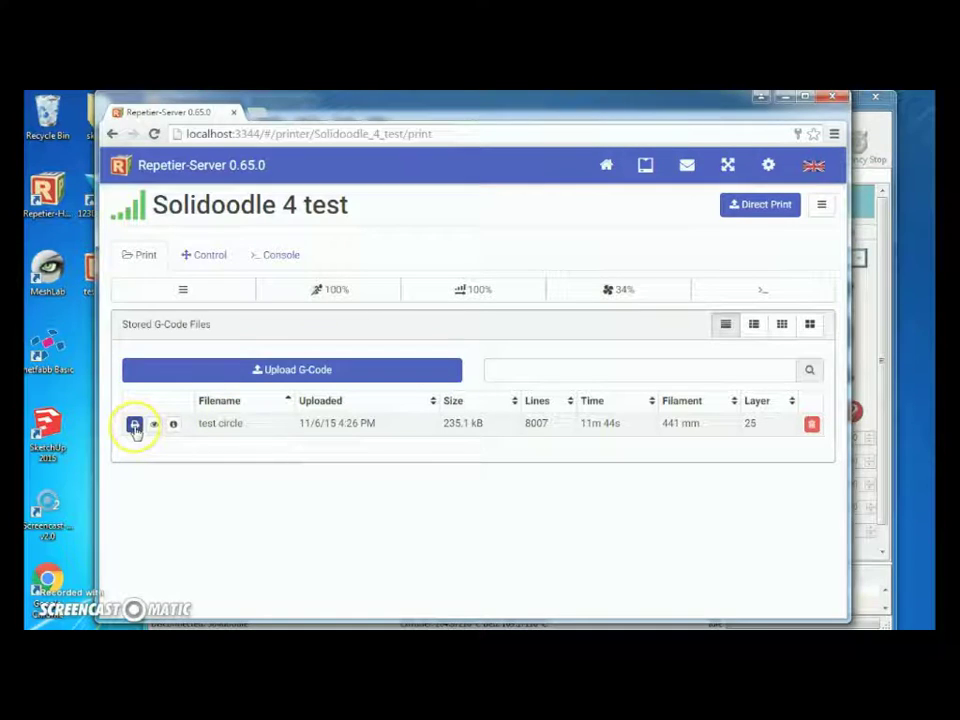
left_click(134, 425)
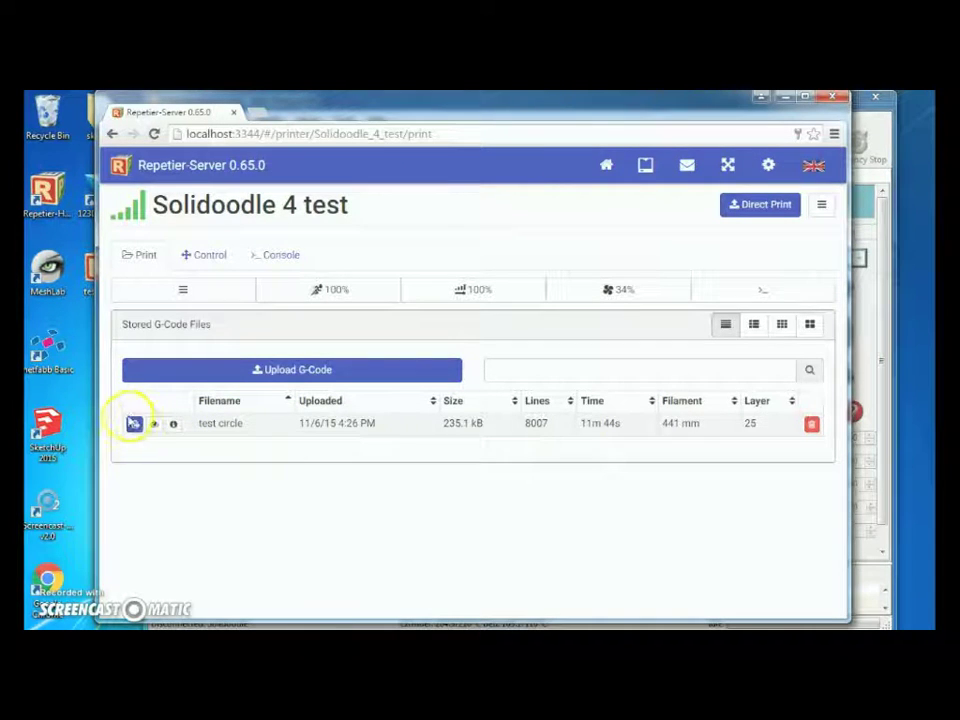